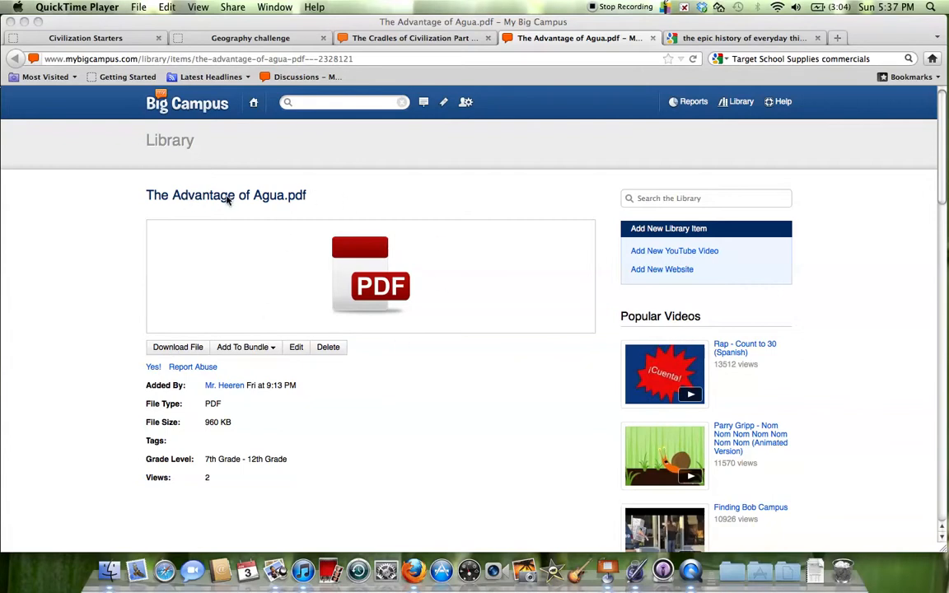
# Step: Download The Advantage of Agua.pdf and open it with Preview, found by searching for Preview as the helper application
pyautogui.click(181, 353)
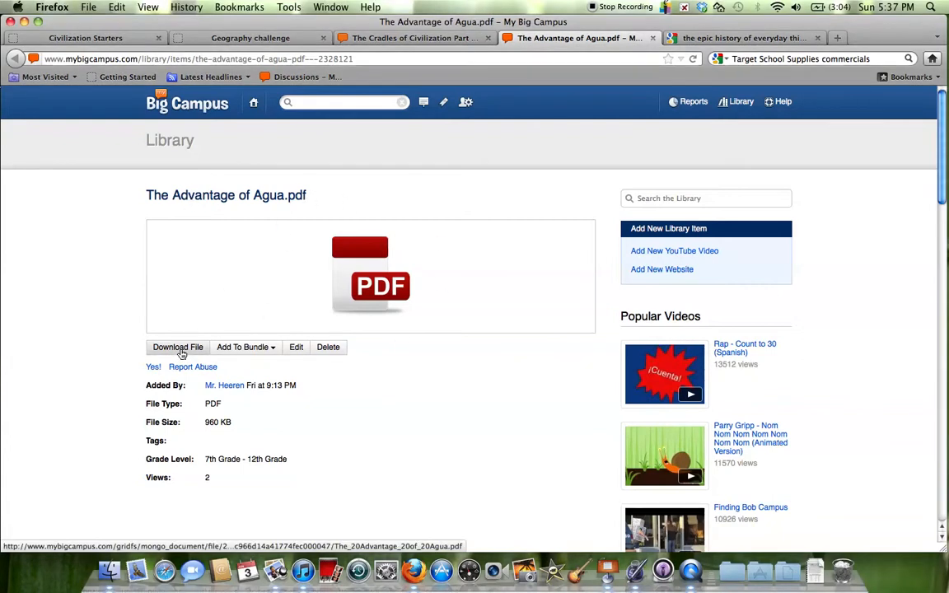
pyautogui.click(181, 353)
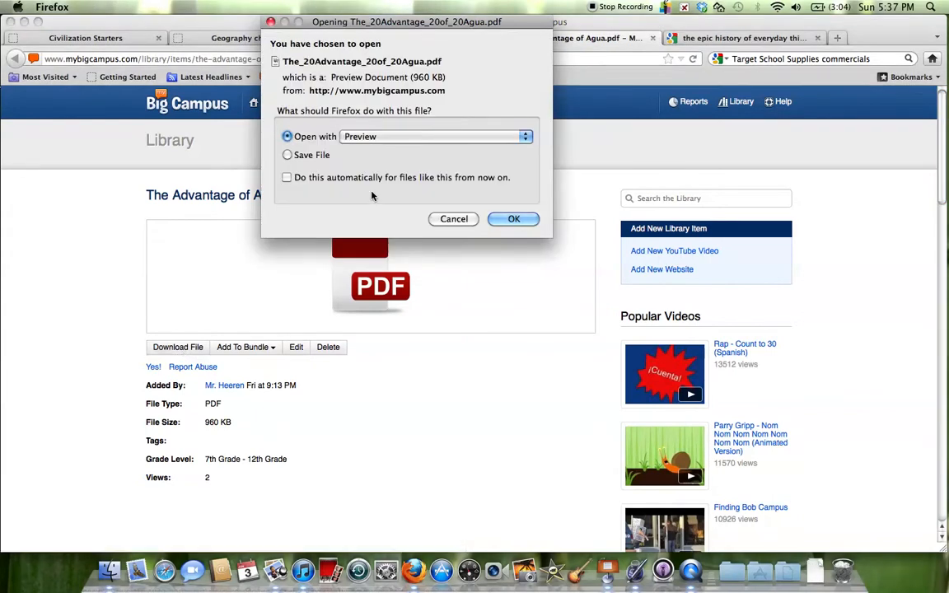
pyautogui.click(356, 139)
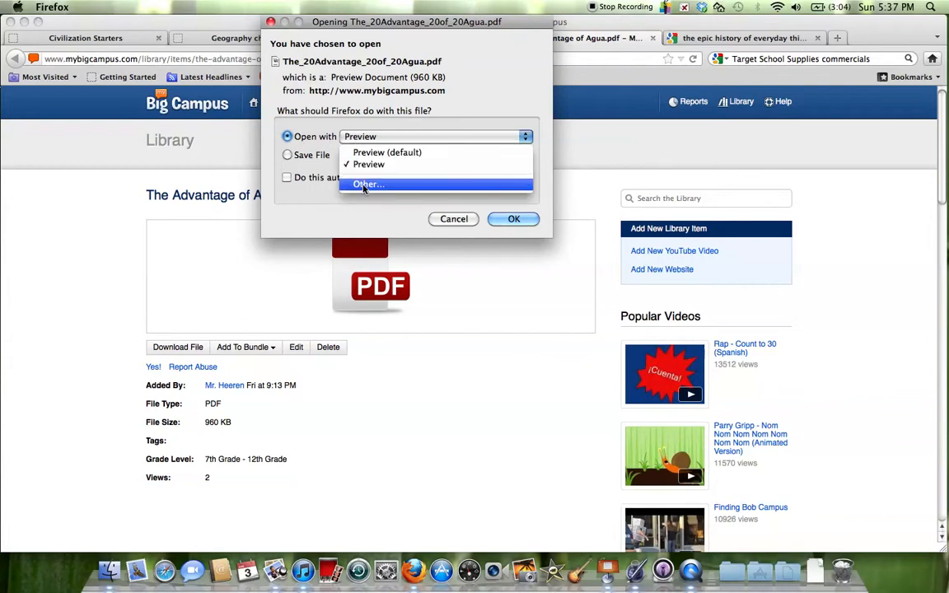
pyautogui.click(363, 186)
pyautogui.click(586, 112)
pyautogui.write('P')
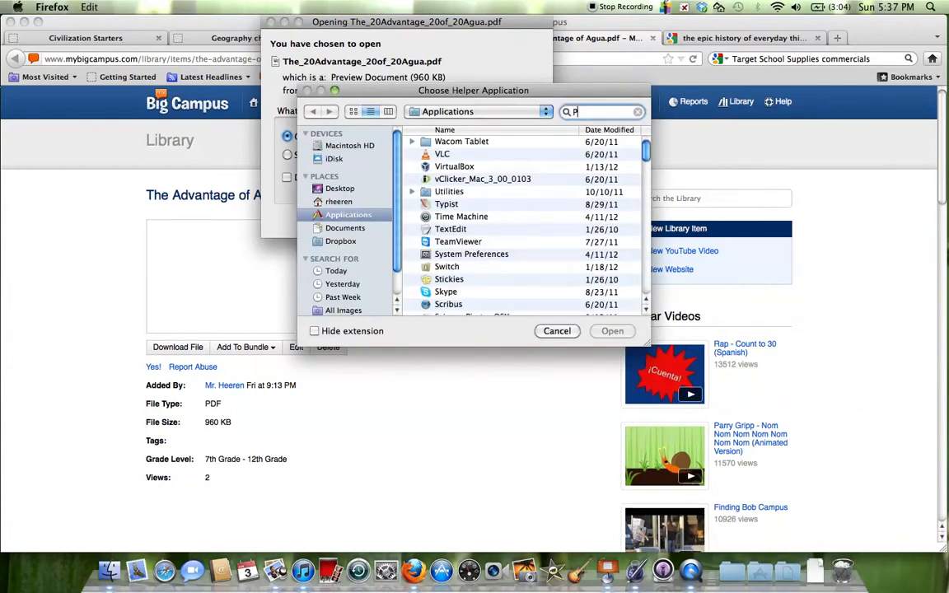
pyautogui.write('review')
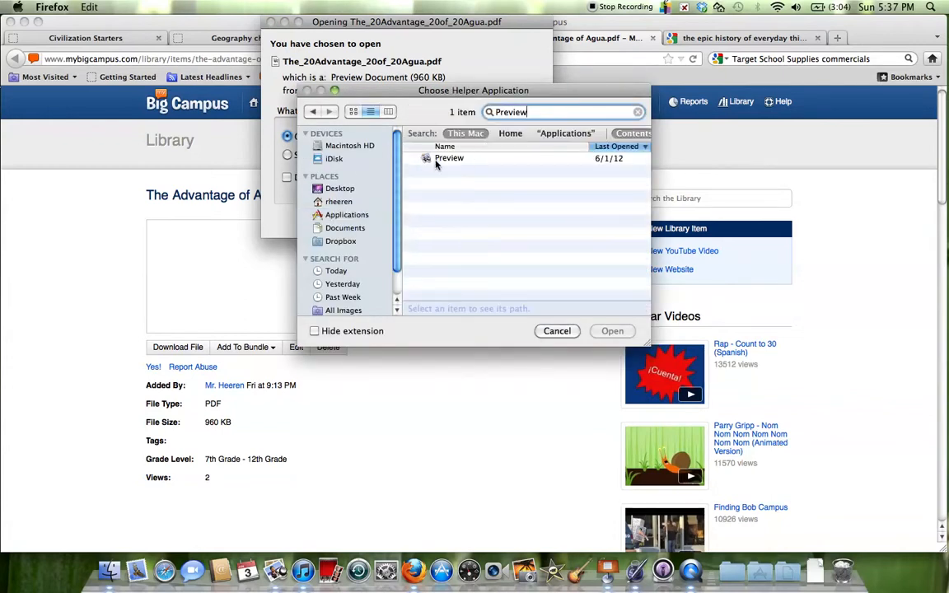
pyautogui.click(436, 160)
pyautogui.click(616, 331)
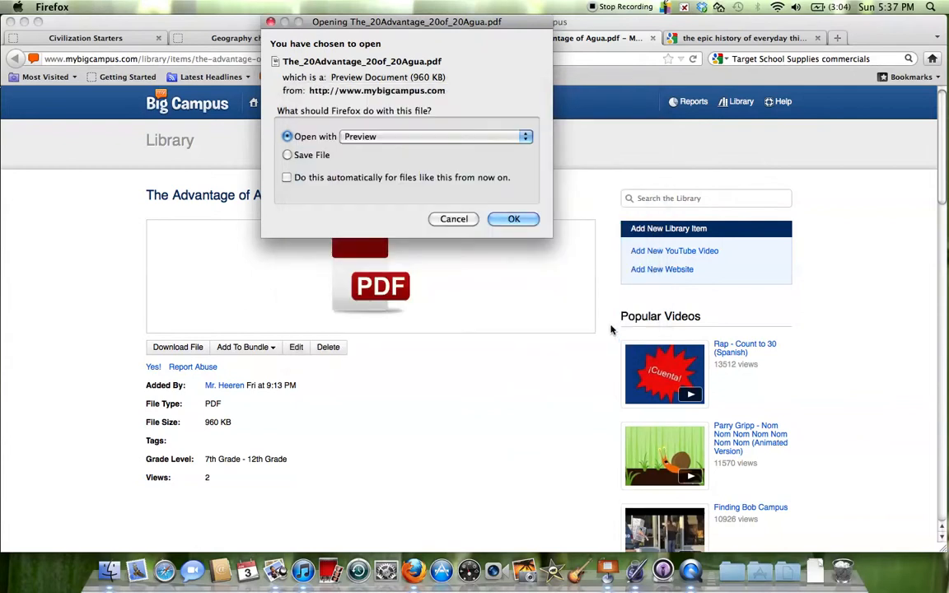
pyautogui.click(511, 222)
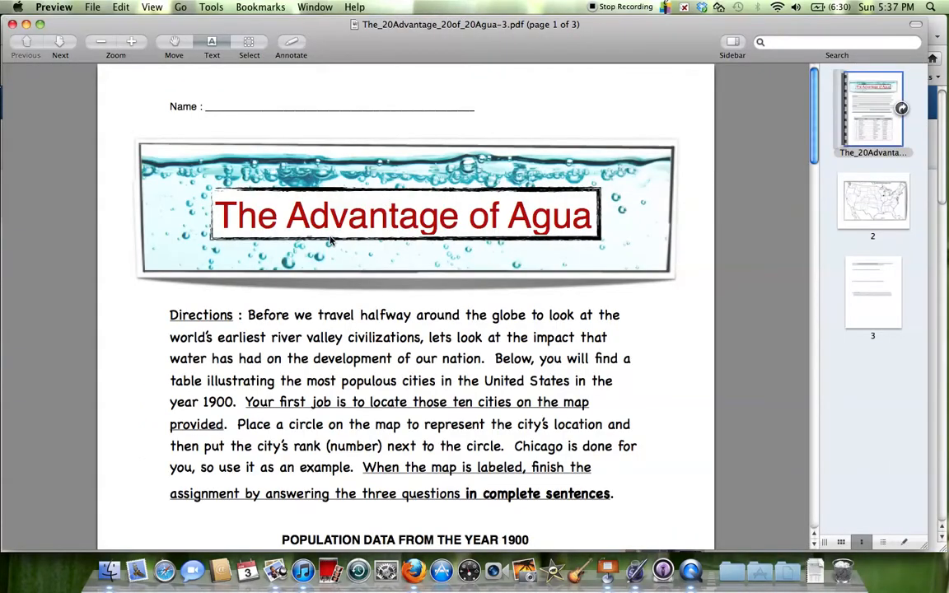
# Step: Answer question 1 on page 3, about what the listed cities have in common, with "I think that..."
pyautogui.scroll(-1, 332, 241)
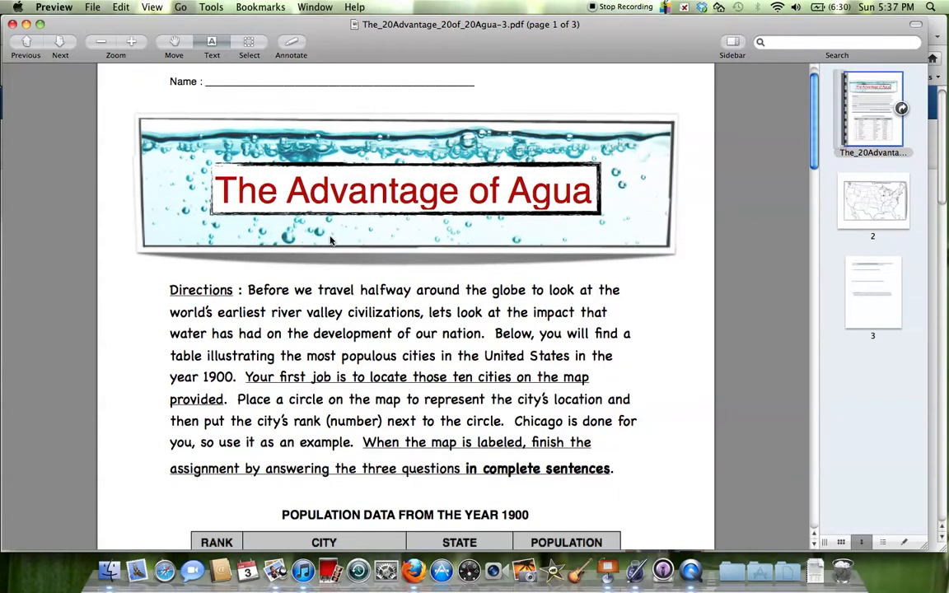
pyautogui.scroll(-5, 332, 240)
pyautogui.scroll(-15, 332, 240)
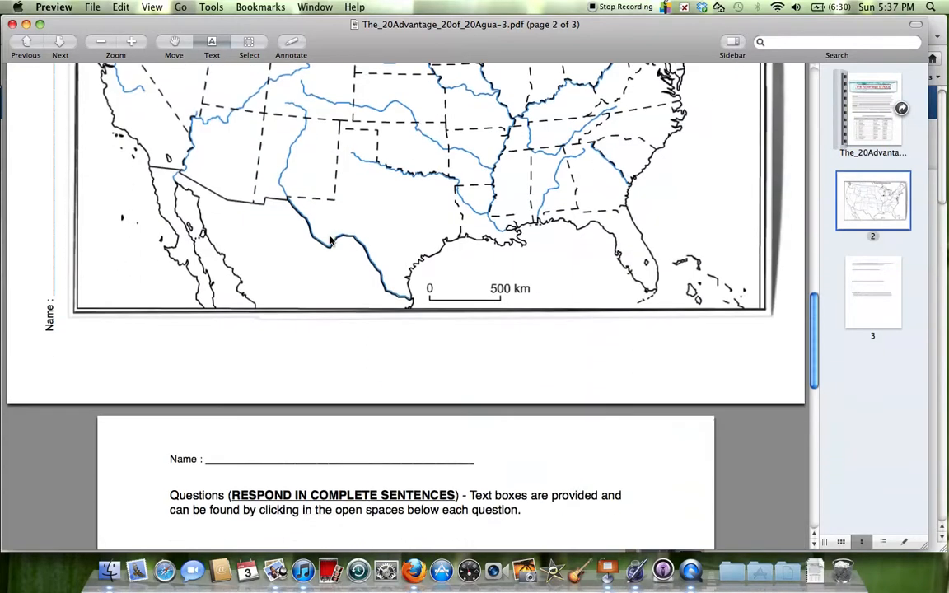
pyautogui.scroll(-15, 330, 240)
pyautogui.scroll(1, 330, 241)
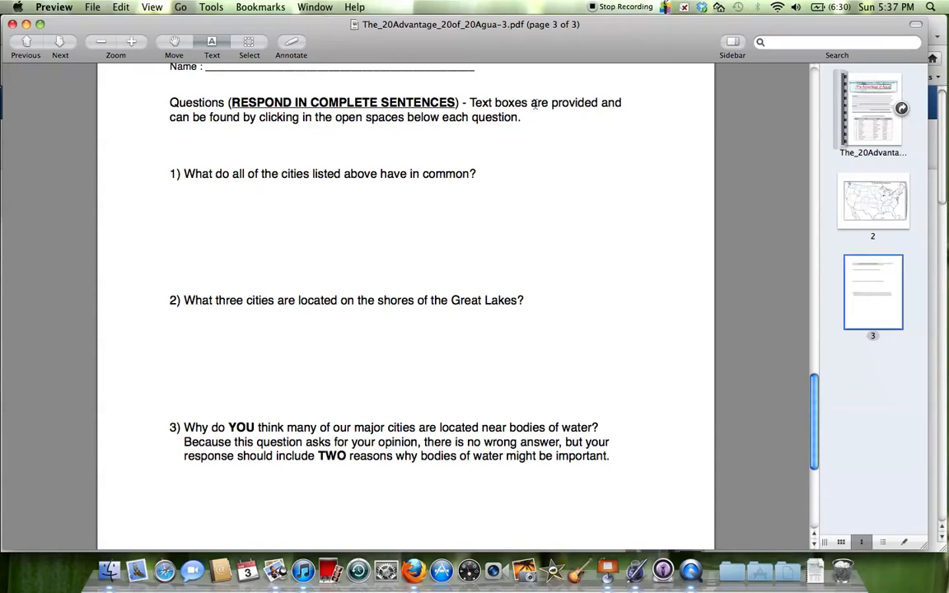
pyautogui.click(360, 236)
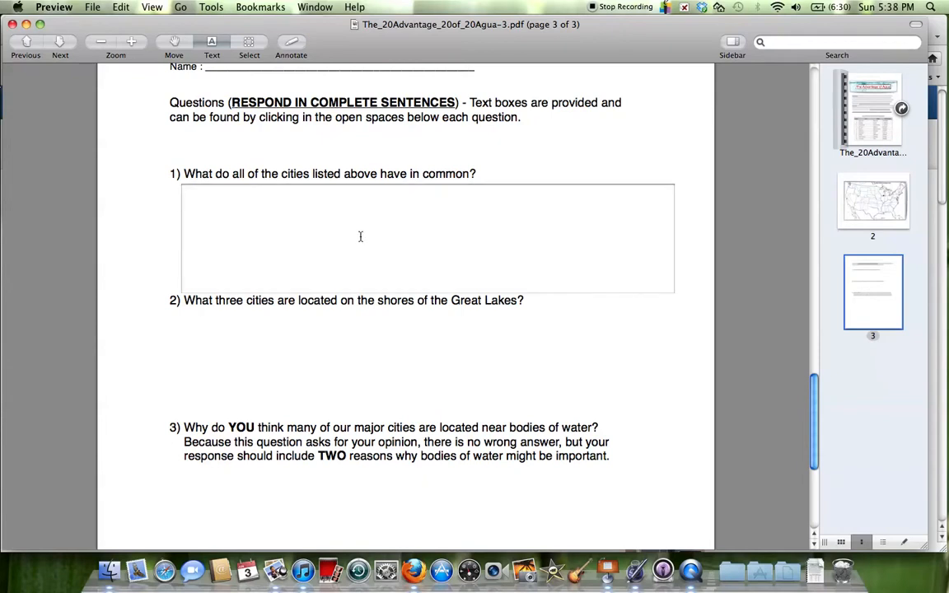
pyautogui.write('I think that...')
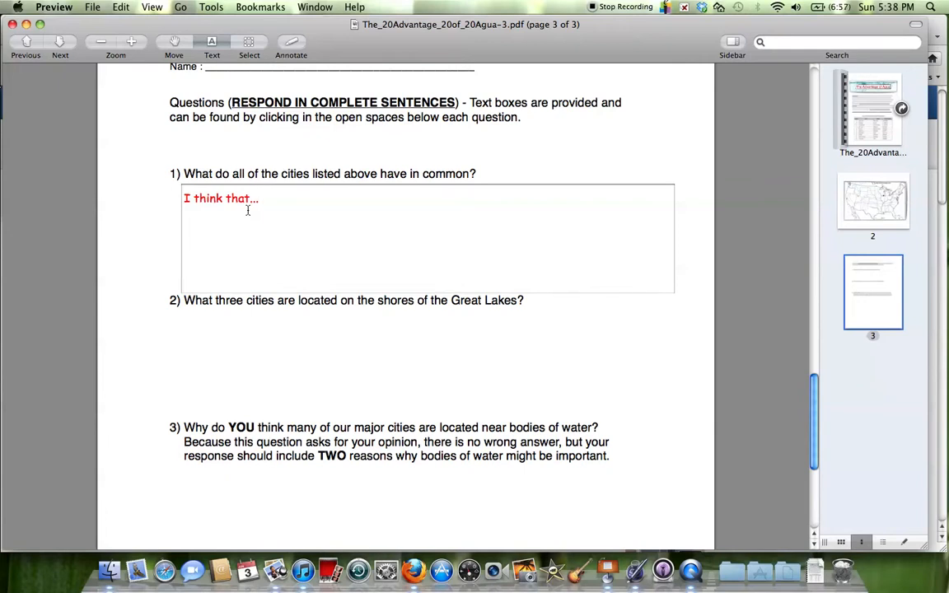
# Step: Answer question 2, about the Great Lakes cities, with the filler text "djsf ;lkasj lsdj g;laslg k jasldkj g;lkasjd g;ladjsglk;j"
pyautogui.click(218, 353)
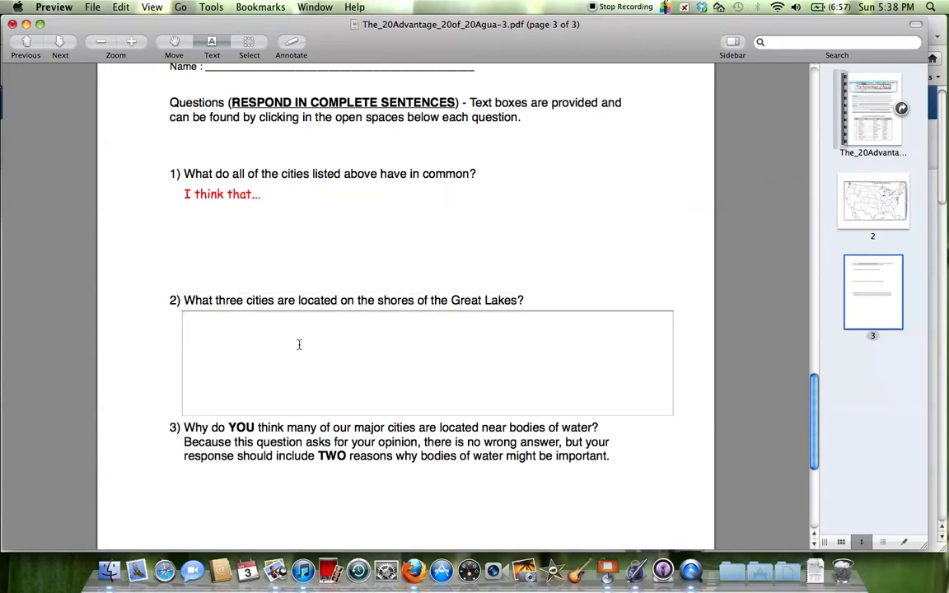
pyautogui.write('djsf ;lkasj lsdj g;laslg k jasldkj g;lkasjd g;ladjsglk;j')
pyautogui.click(92, 8)
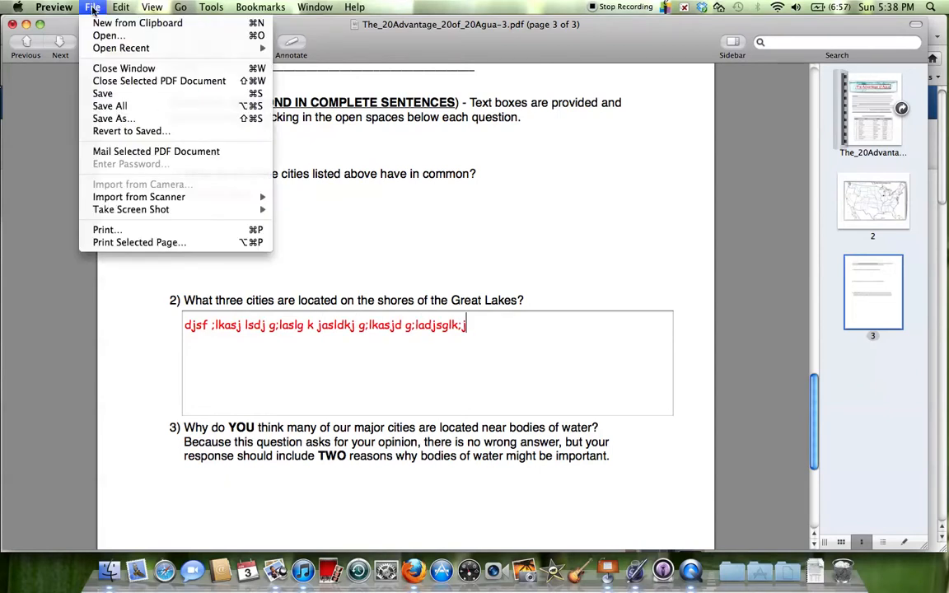
pyautogui.click(92, 8)
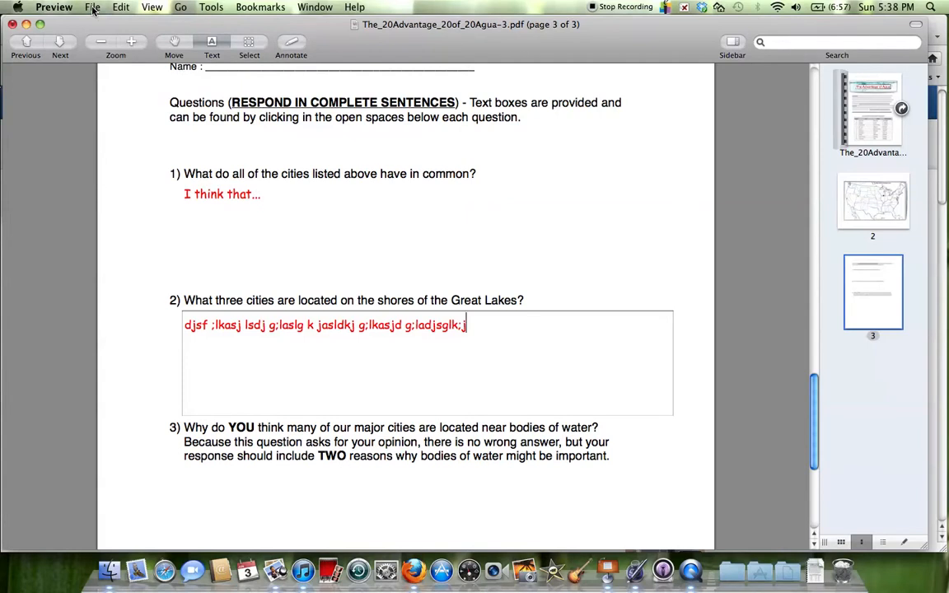
pyautogui.click(550, 300)
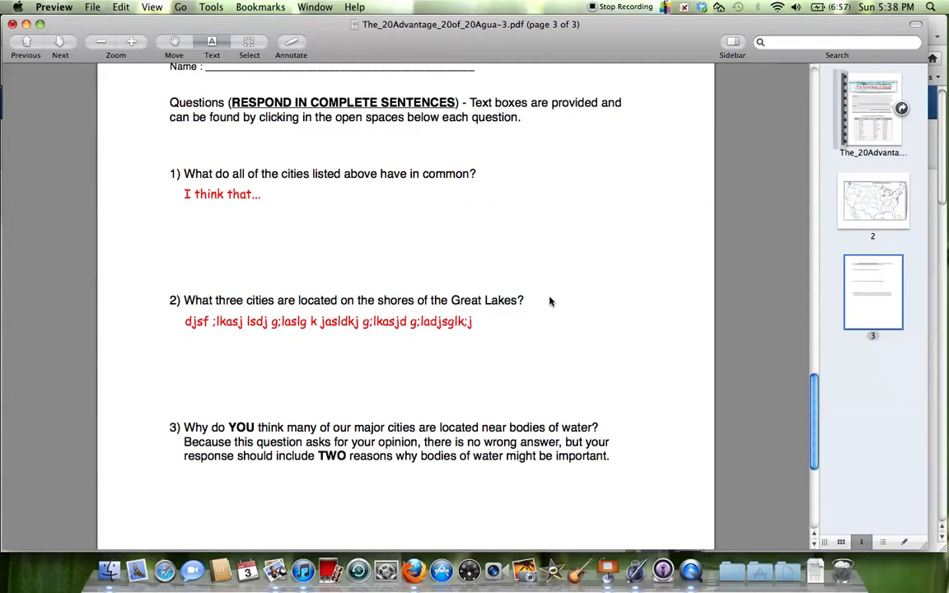
# Step: Answer question 3, about major cities near bodies of water, with "Blah blah blah"
pyautogui.scroll(-3, 550, 301)
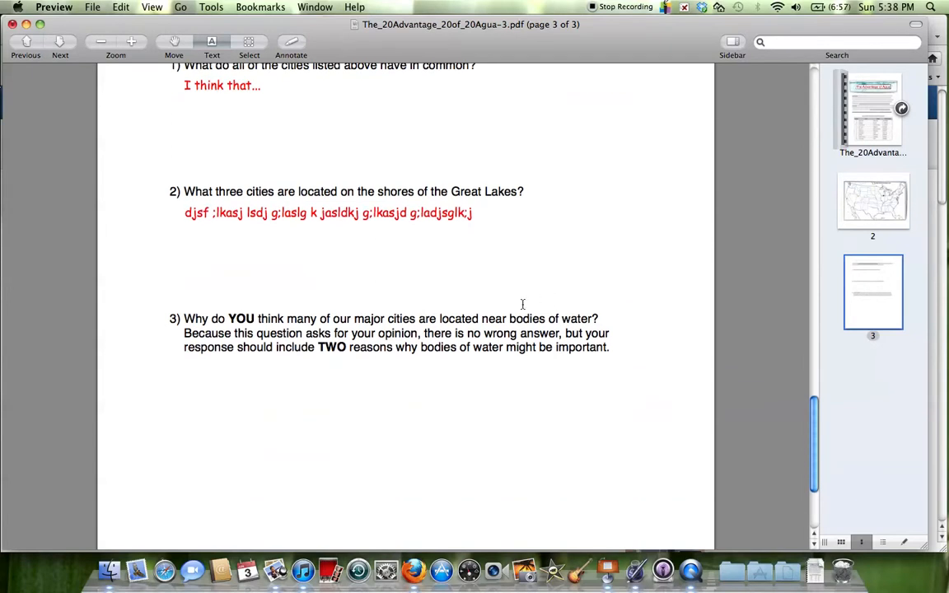
pyautogui.scroll(-5, 523, 305)
pyautogui.click(440, 322)
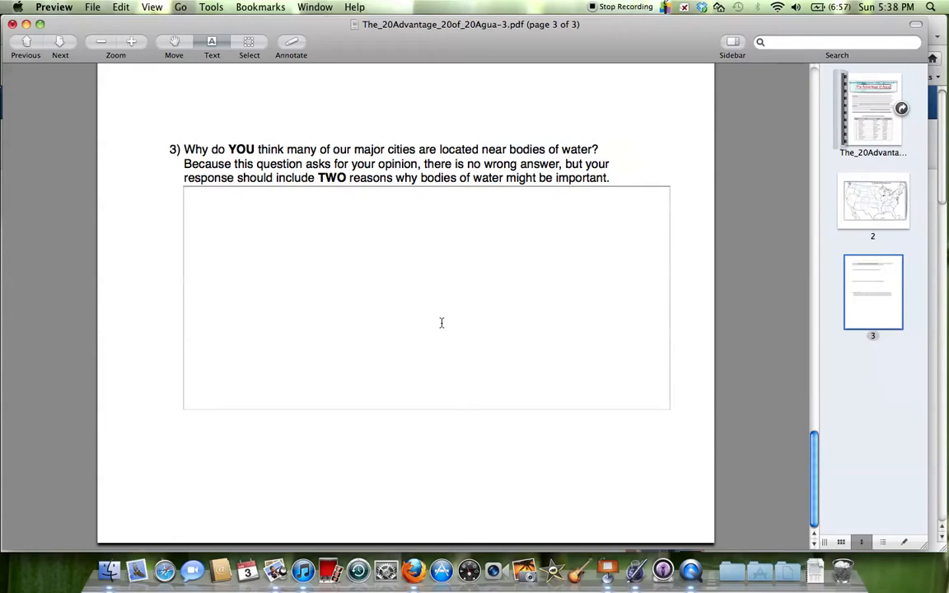
pyautogui.write('Blah blah blah')
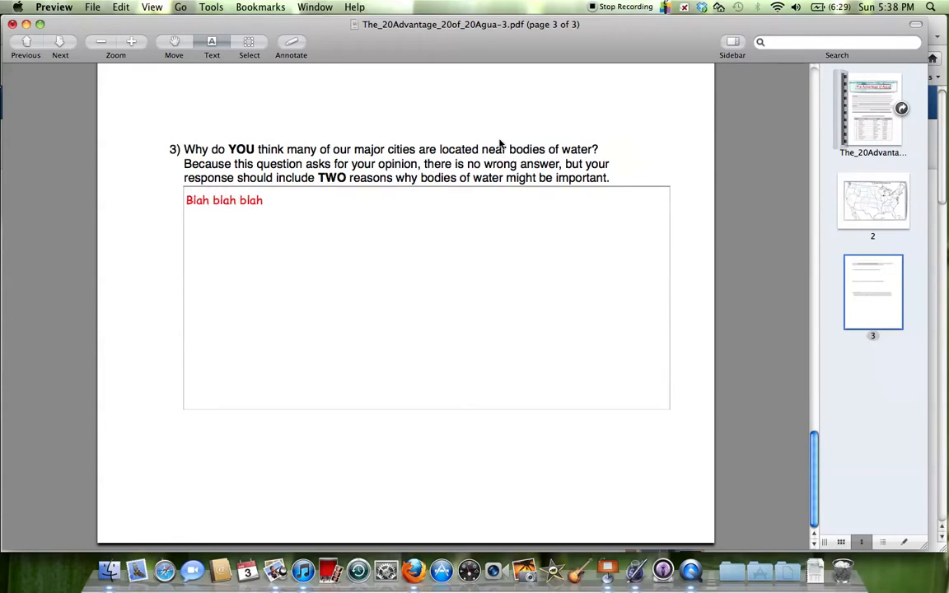
pyautogui.click(632, 162)
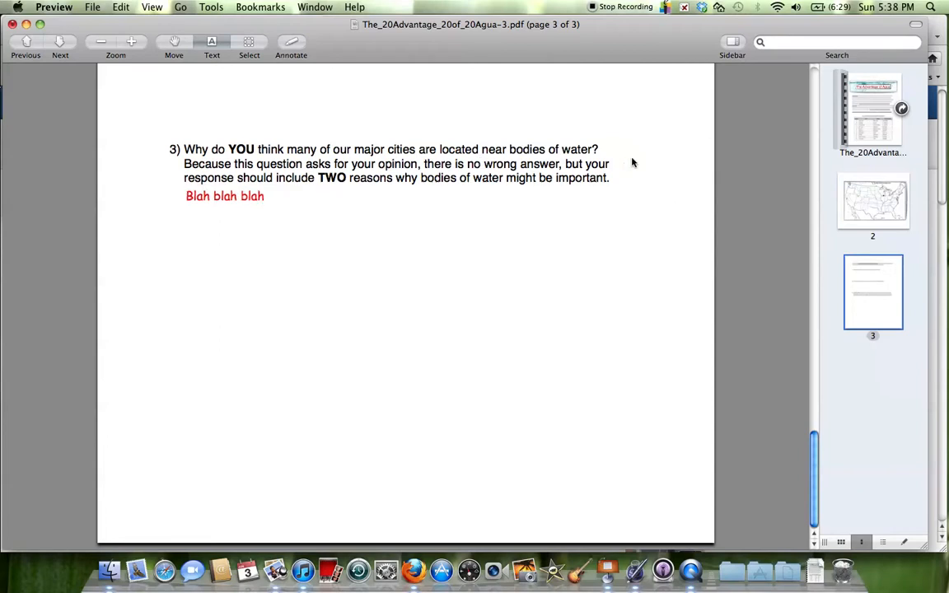
pyautogui.click(89, 6)
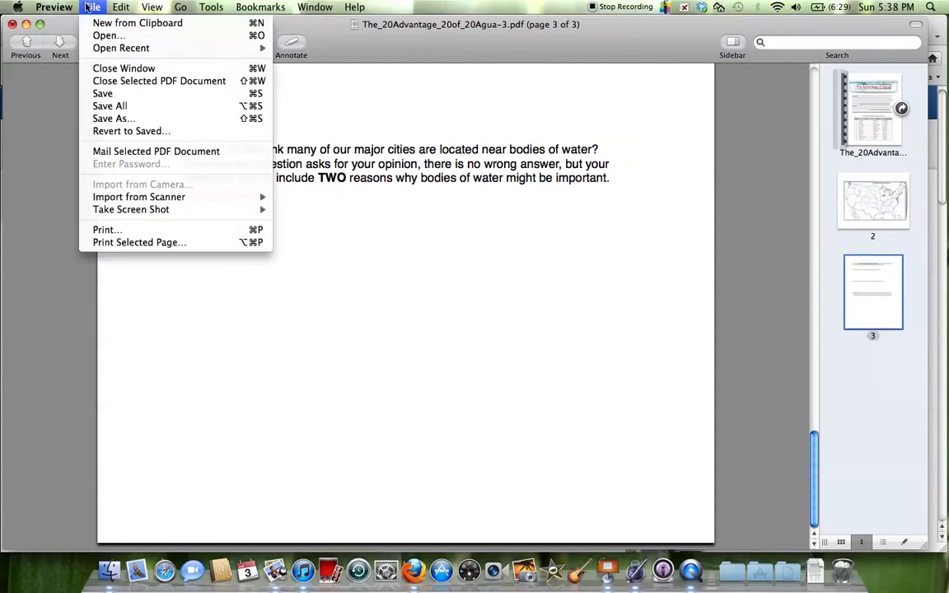
pyautogui.click(89, 6)
# Step: Return to the United States map on page 2 and activate the Add Arrow annotation tool
pyautogui.scroll(10, 428, 258)
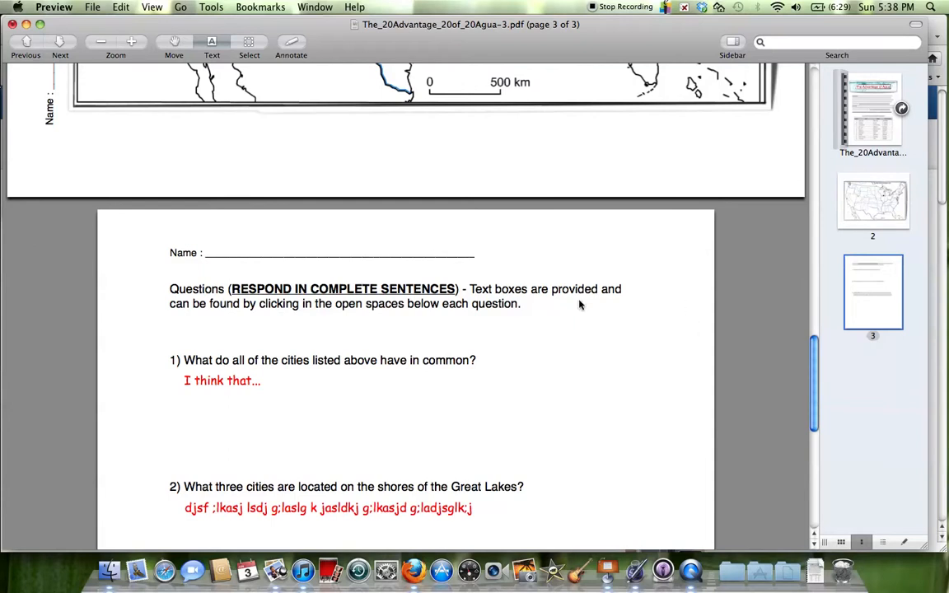
pyautogui.scroll(5, 581, 303)
pyautogui.scroll(5, 580, 305)
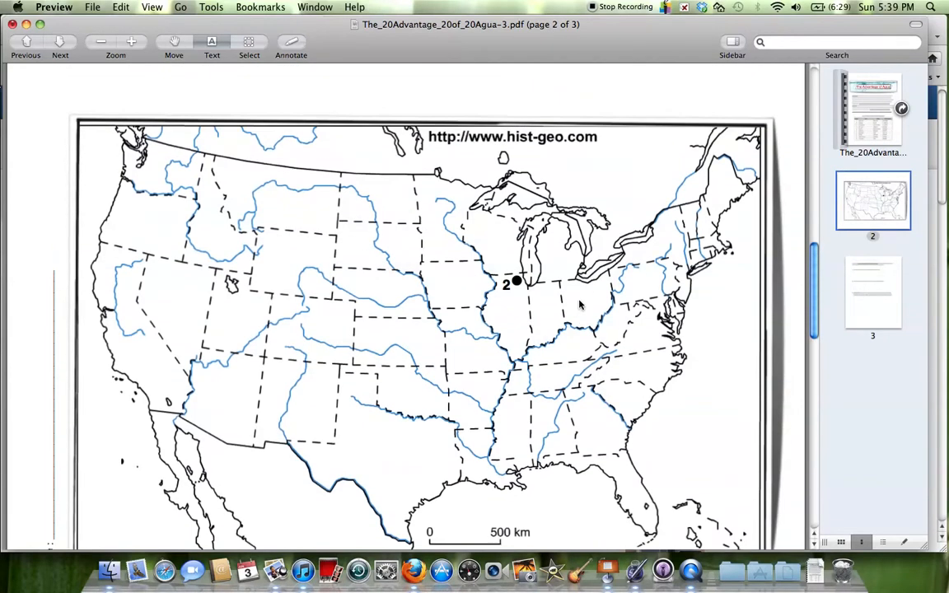
pyautogui.scroll(-1, 581, 305)
pyautogui.scroll(2, 580, 304)
pyautogui.scroll(-2, 580, 303)
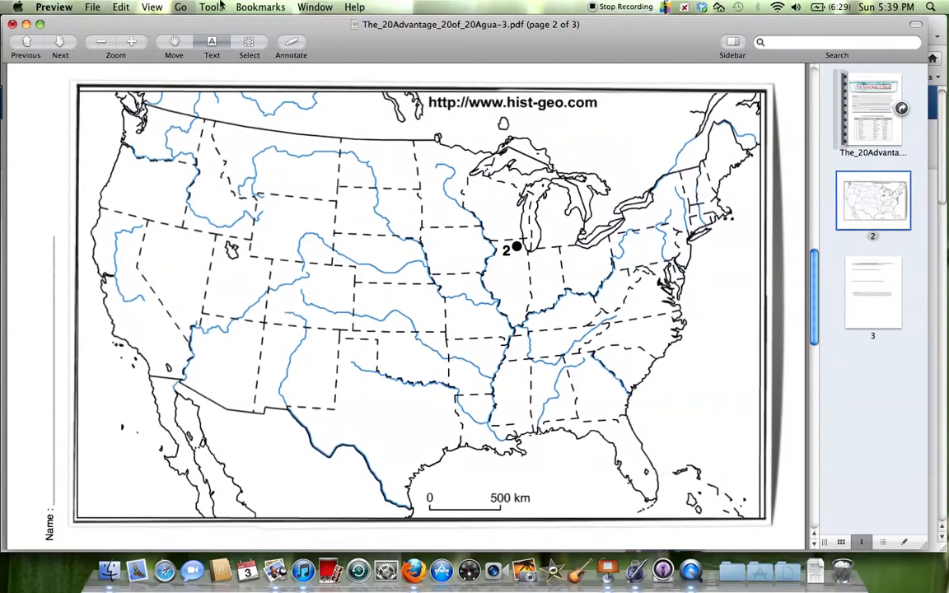
pyautogui.click(212, 6)
pyautogui.moveTo(229, 139)
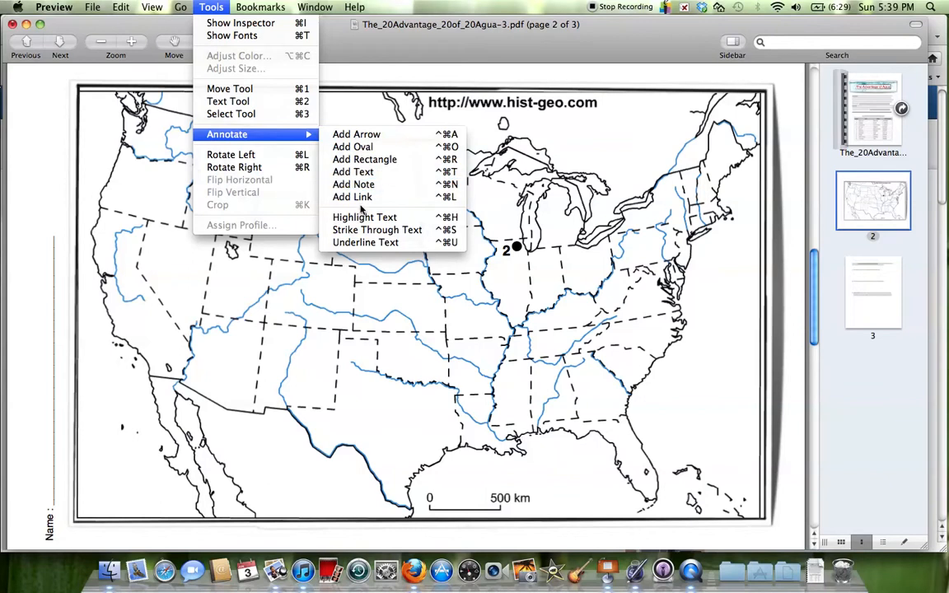
pyautogui.click(370, 135)
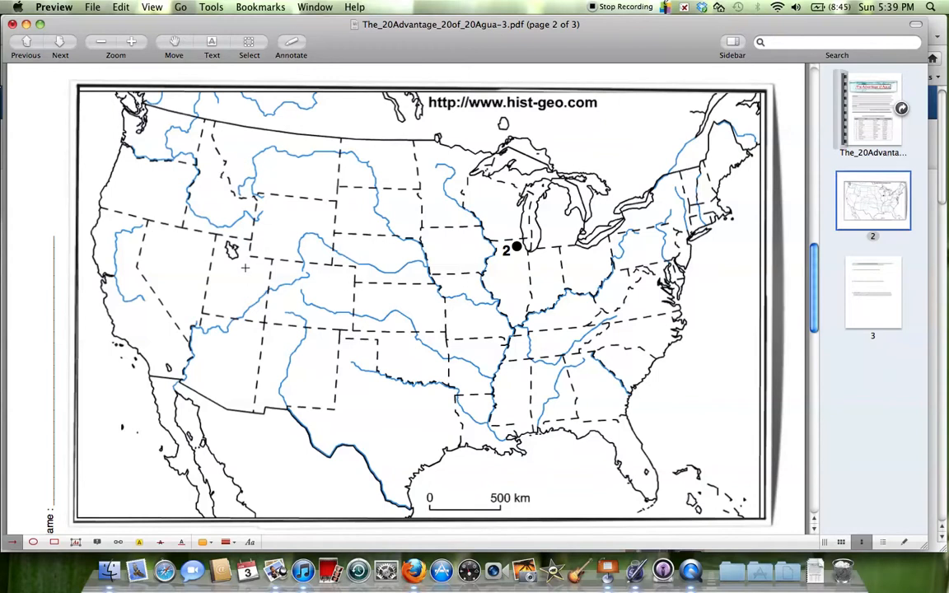
pyautogui.click(211, 6)
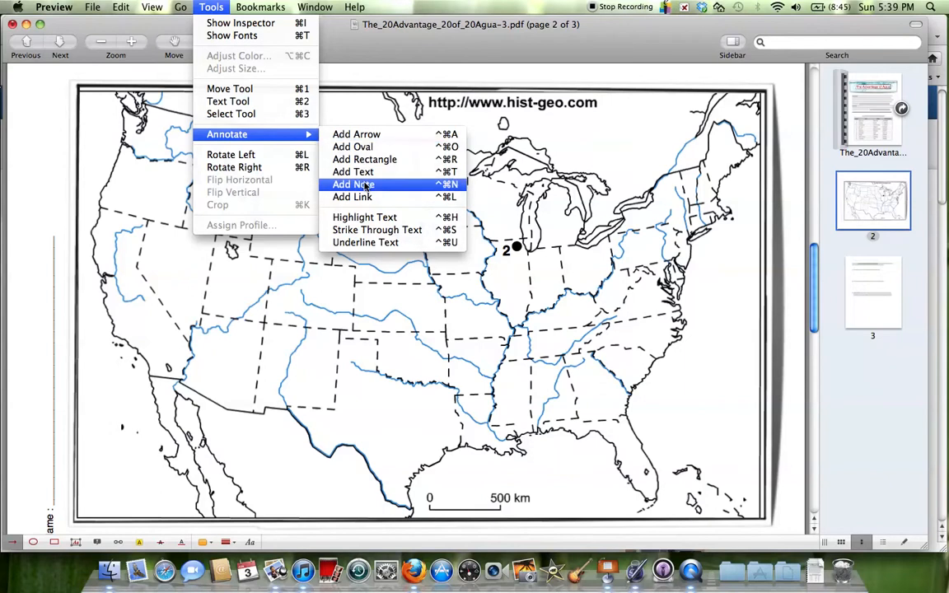
pyautogui.click(232, 416)
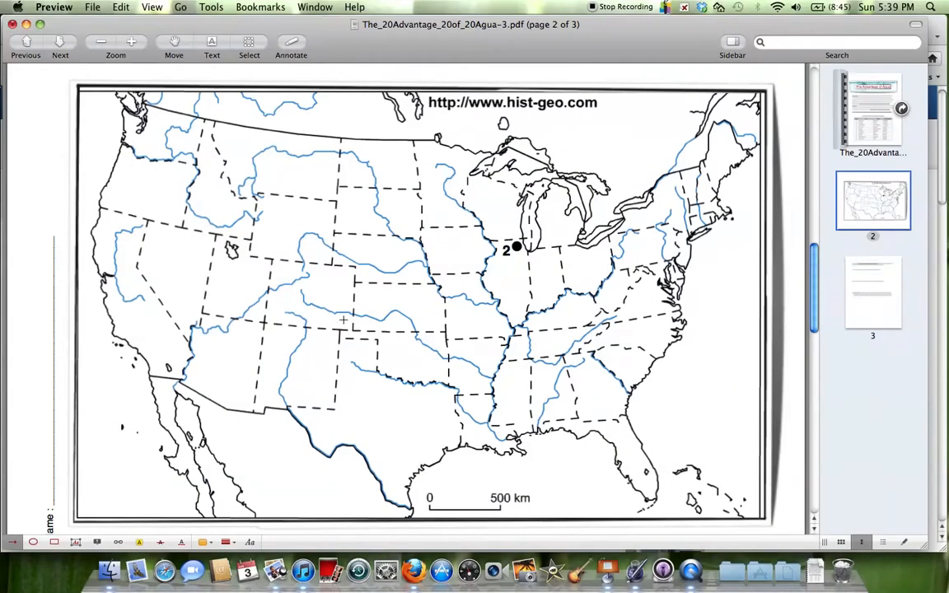
# Step: Draw an arrow across Wyoming into South Dakota on the map, and restyle it with a thinner line in blue
pyautogui.moveTo(246, 231)
pyautogui.mouseDown()
pyautogui.moveTo(311, 202)
pyautogui.moveTo(386, 205)
pyautogui.mouseUp()
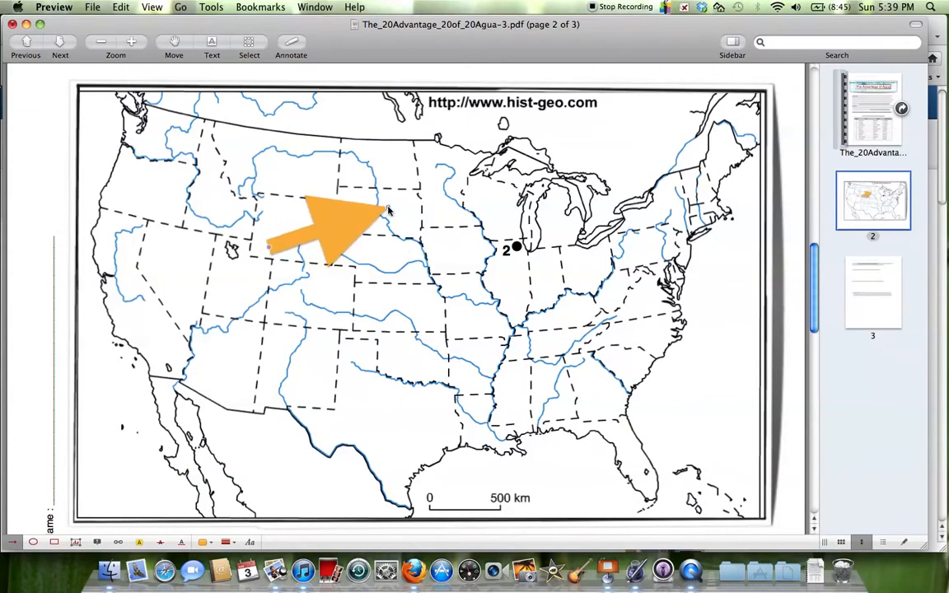
pyautogui.click(227, 542)
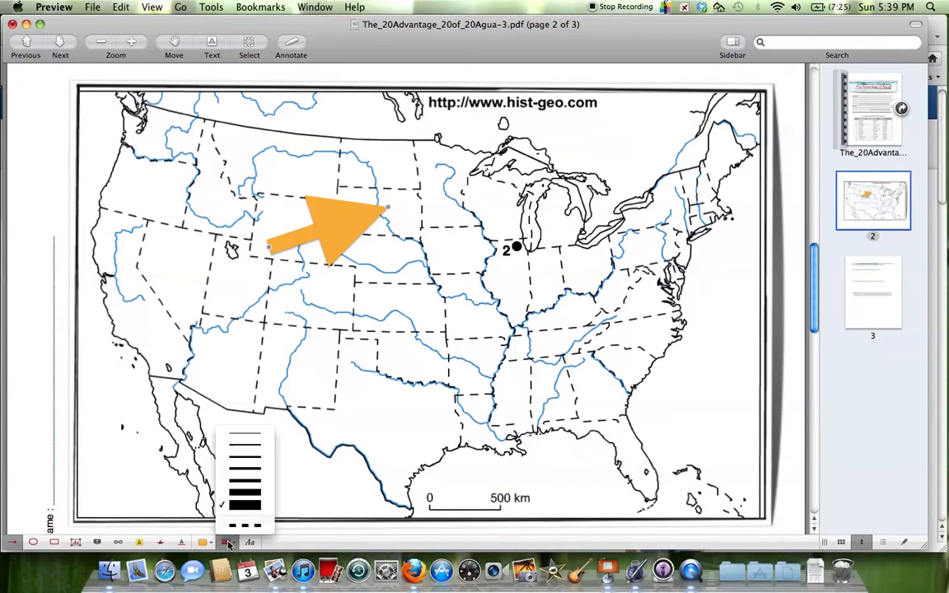
pyautogui.click(247, 481)
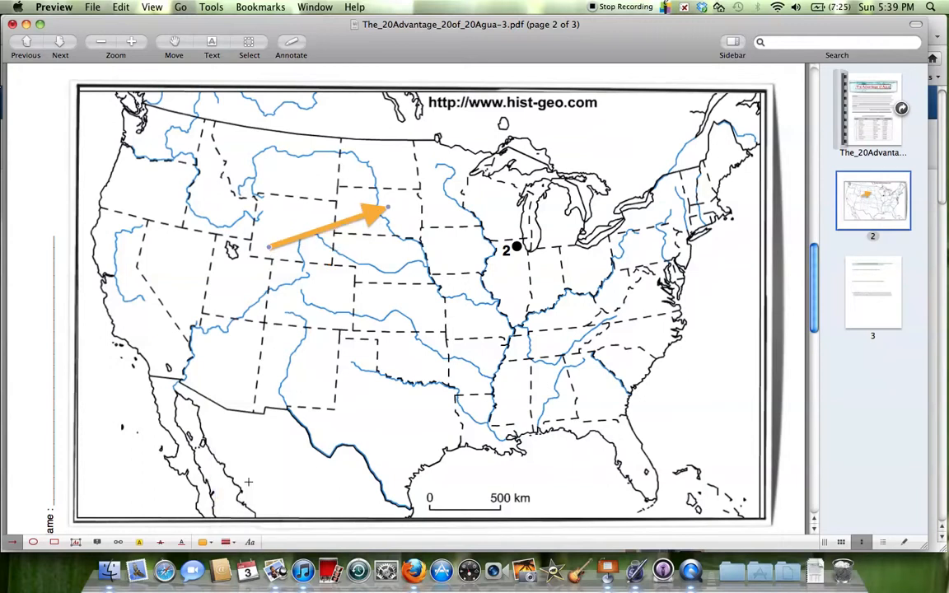
pyautogui.click(203, 542)
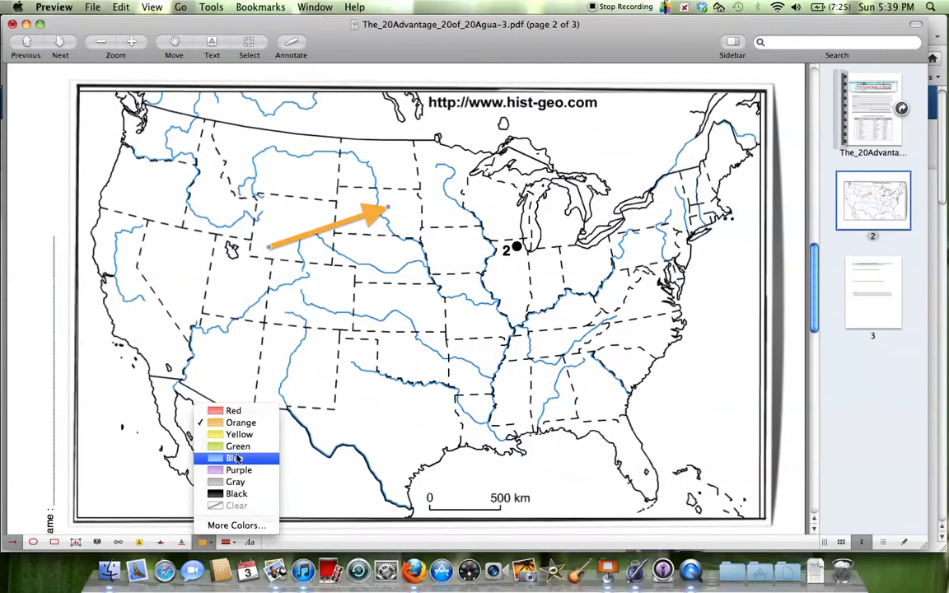
pyautogui.click(237, 459)
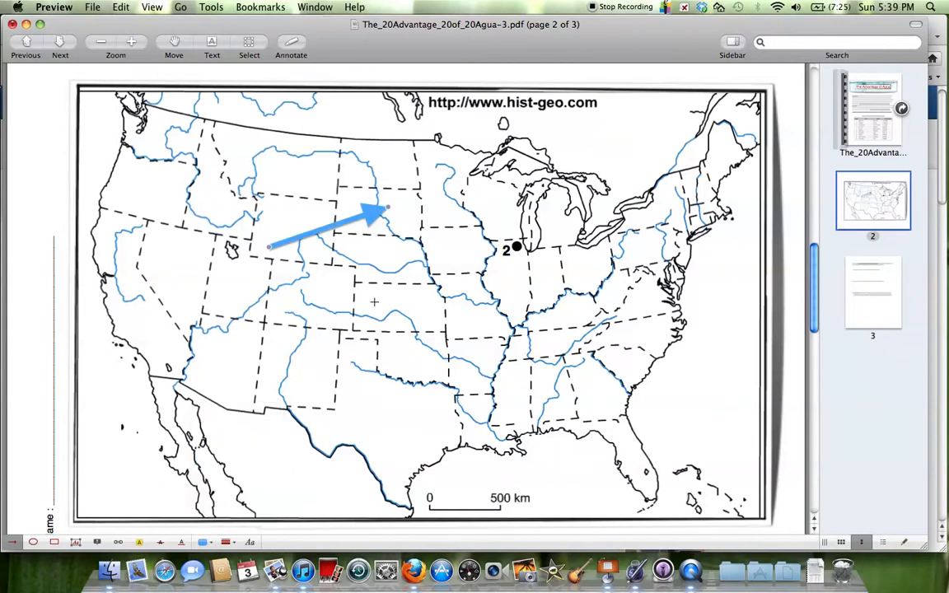
# Step: Move the blue arrow slightly southwest on the map, and delete it
pyautogui.moveTo(372, 216); pyautogui.dragTo(346, 227)
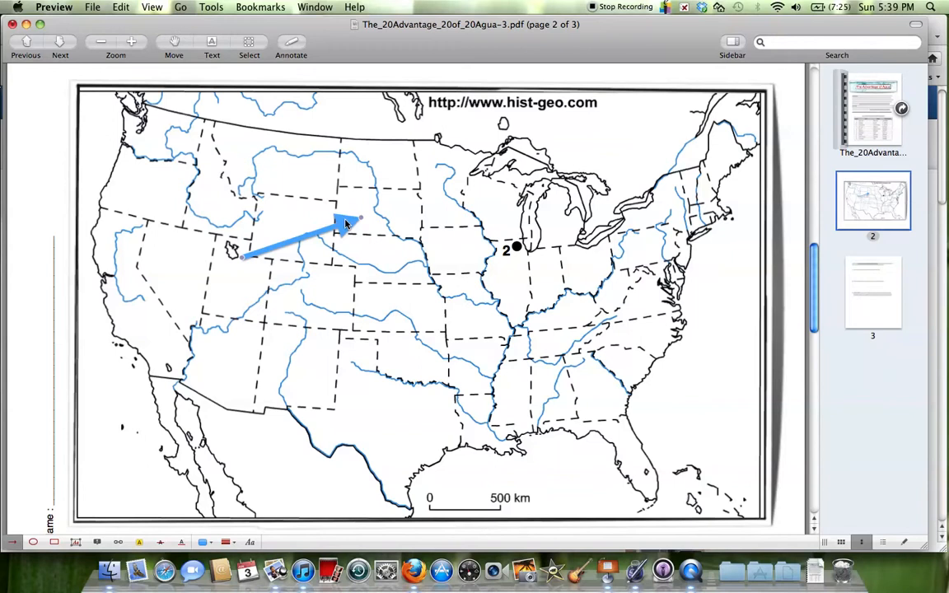
pyautogui.press('Delete')
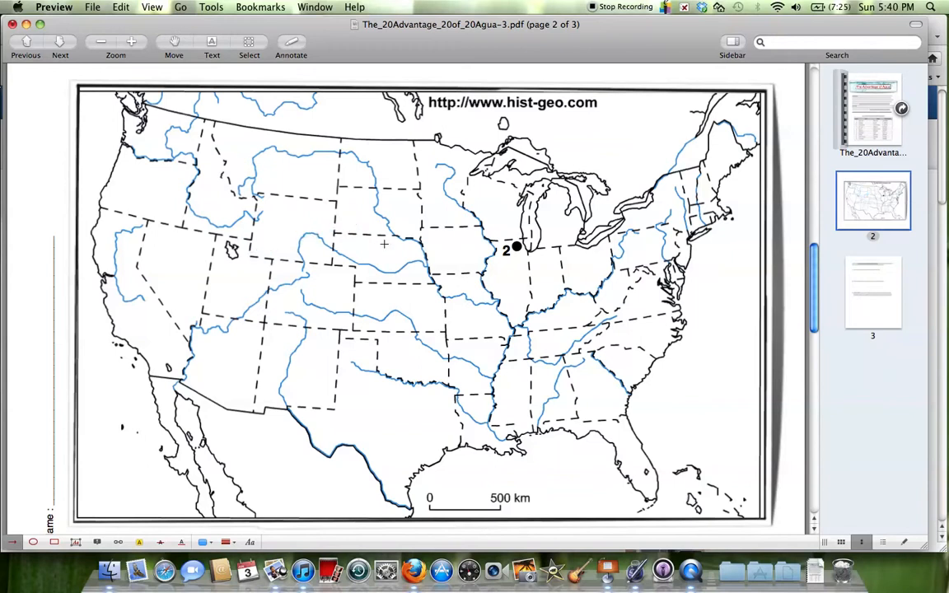
# Step: Compare the 1900 population table on page 1 with the page 2 map, noting how Chicago is marked and where San Francisco ranks
pyautogui.scroll(3, 414, 261)
pyautogui.scroll(10, 413, 261)
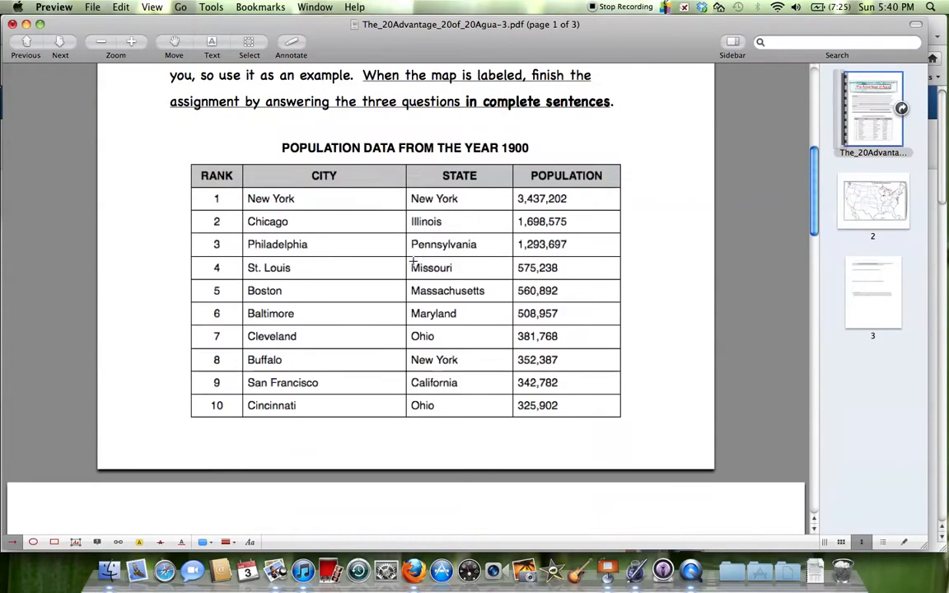
pyautogui.scroll(-5, 413, 261)
pyautogui.scroll(3, 414, 261)
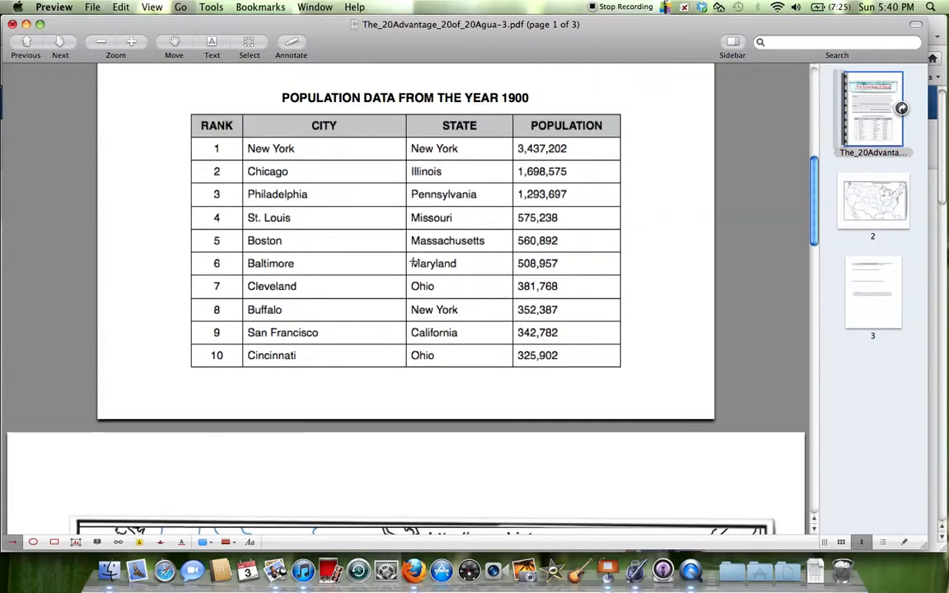
pyautogui.scroll(-10, 260, 284)
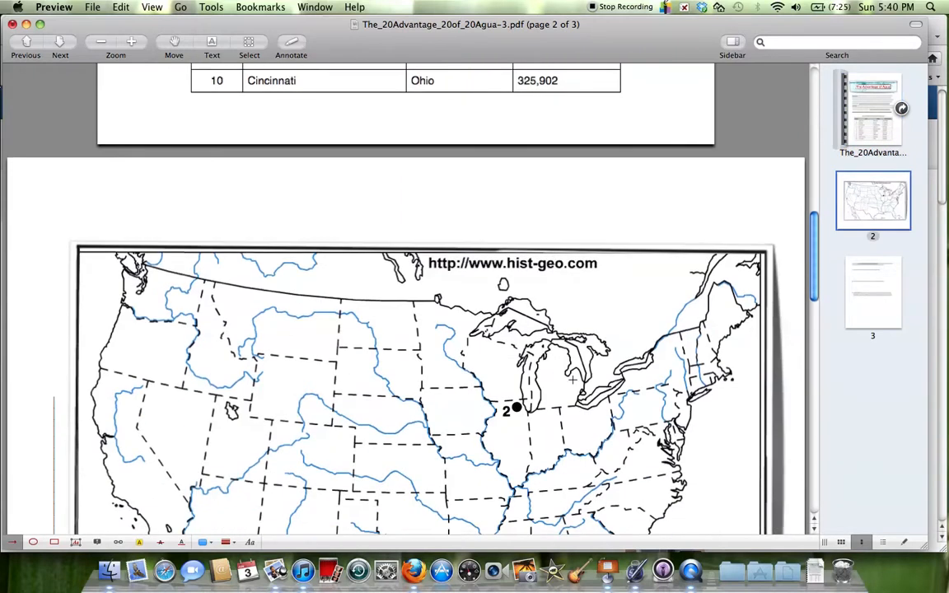
pyautogui.scroll(8, 398, 348)
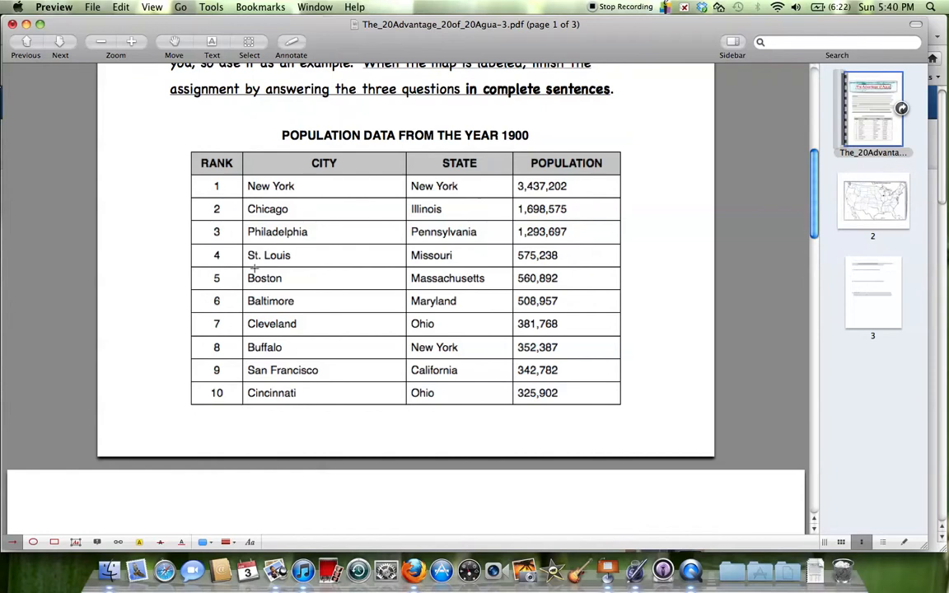
pyautogui.scroll(-5, 279, 213)
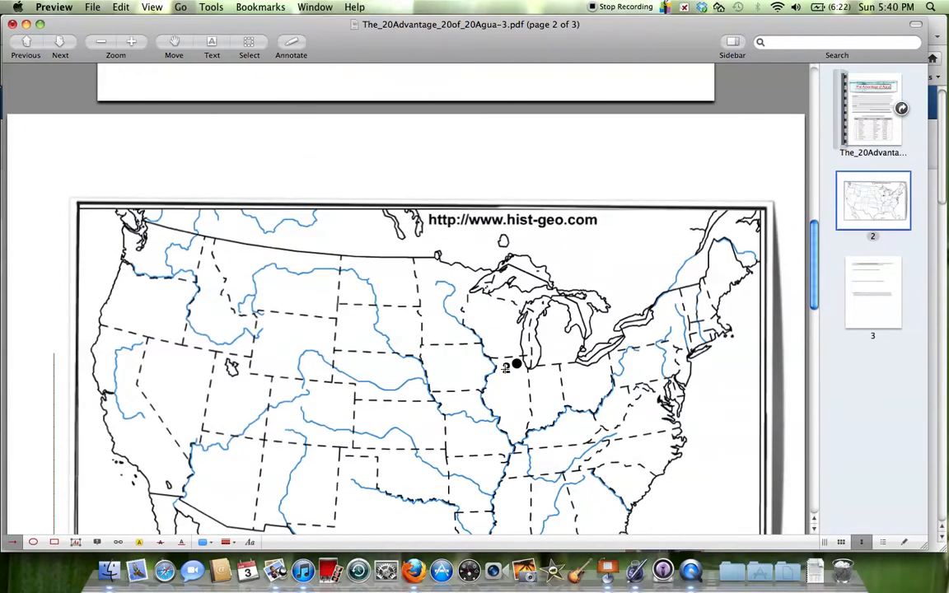
pyautogui.scroll(3, 284, 356)
pyautogui.scroll(2, 285, 357)
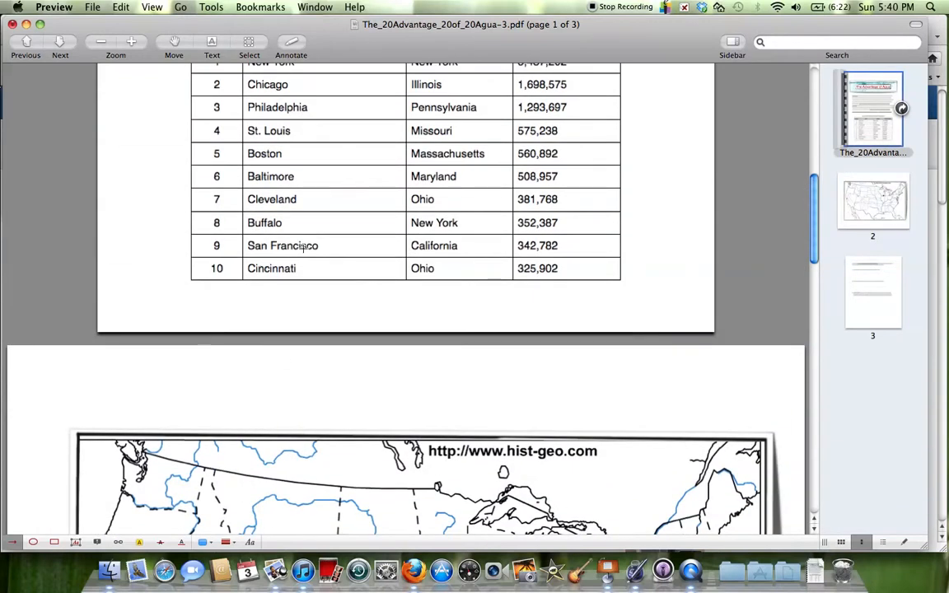
pyautogui.scroll(-2, 304, 244)
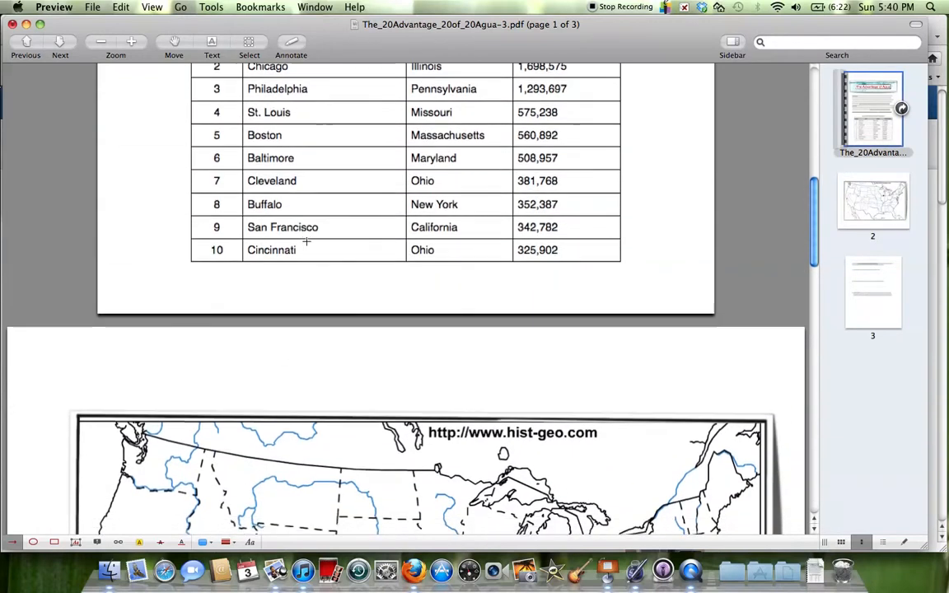
pyautogui.scroll(-5, 306, 240)
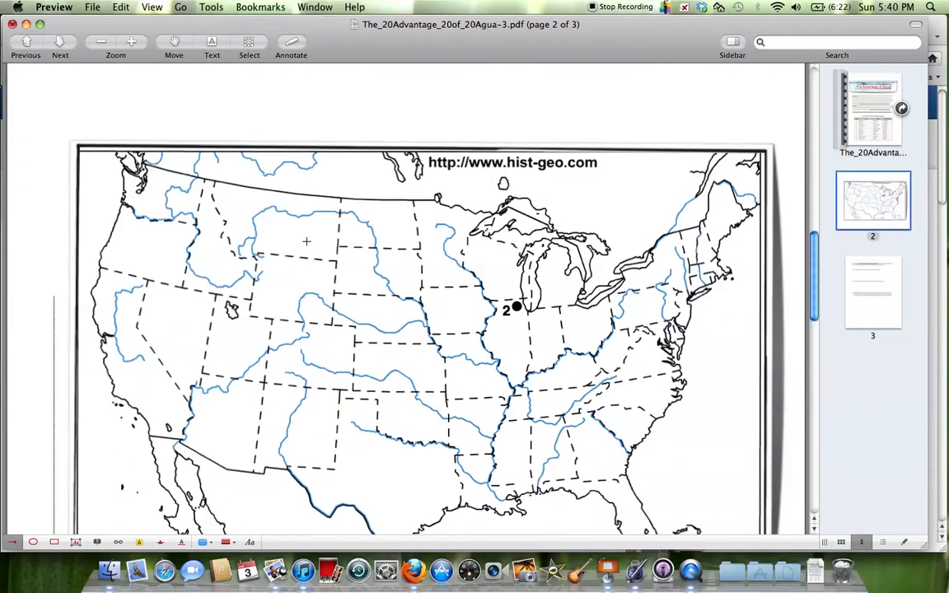
# Step: Draw a small red oval on the California coast at San Francisco and nudge it into position
pyautogui.click(33, 544)
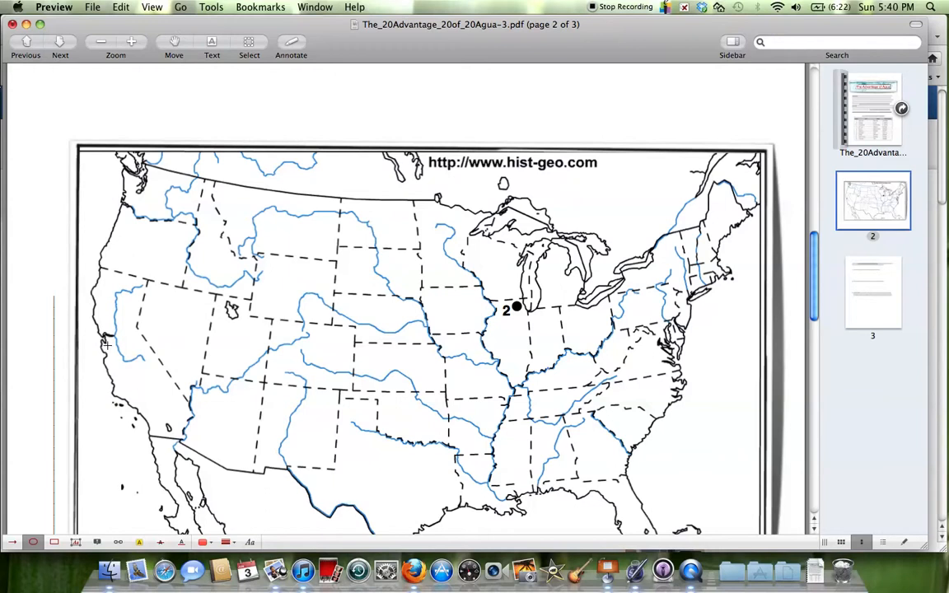
pyautogui.moveTo(108, 345); pyautogui.dragTo(116, 355)
pyautogui.press('Left')
pyautogui.press('Left')
pyautogui.press('Left')
pyautogui.press('Up')
pyautogui.press('Up')
pyautogui.click(164, 388)
pyautogui.click(107, 346)
pyautogui.click(110, 348)
pyautogui.click(132, 382)
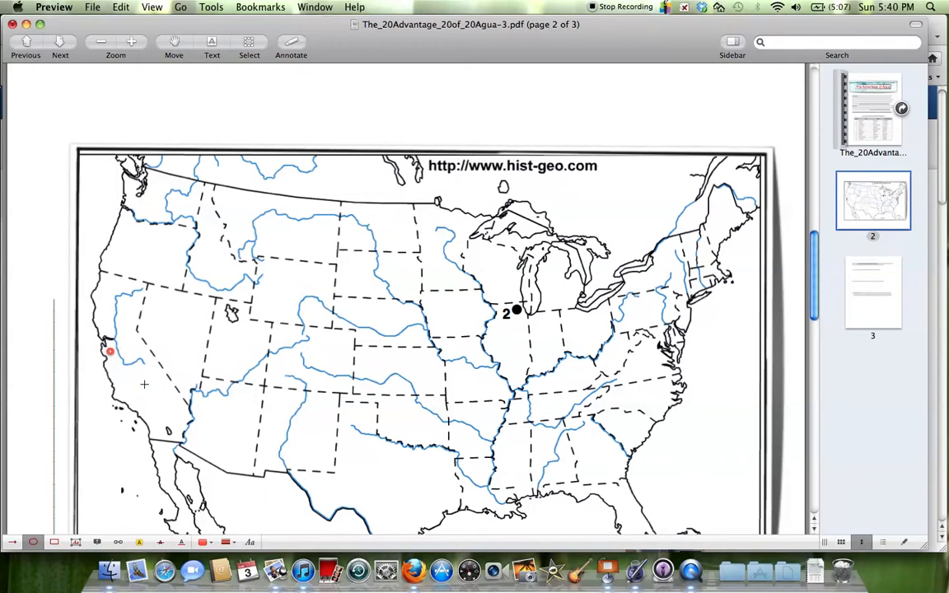
# Step: Look up San Francisco's rank in the population table and add it as a text annotation, 9, just below the red circle
pyautogui.scroll(10, 153, 365)
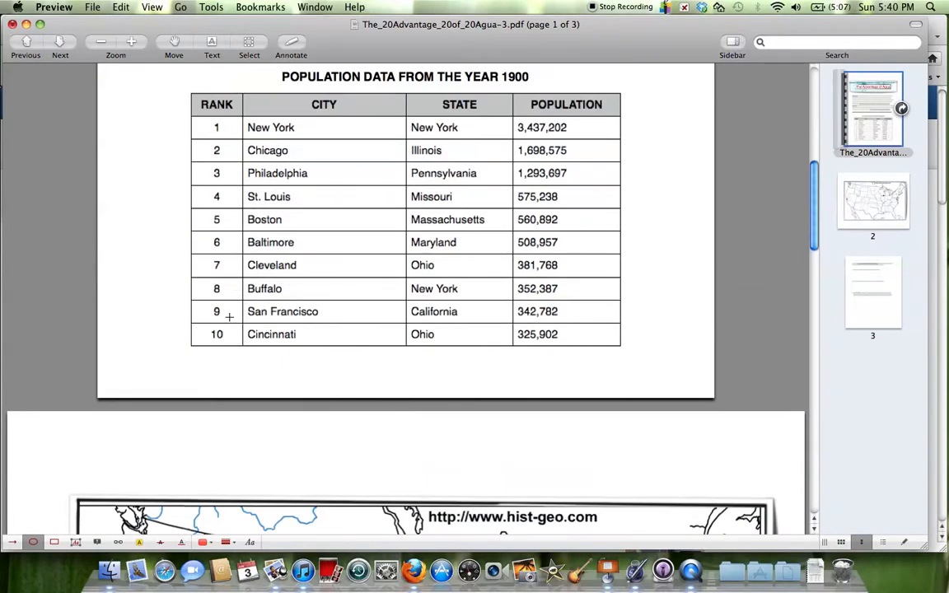
pyautogui.scroll(-3, 229, 313)
pyautogui.scroll(-8, 229, 316)
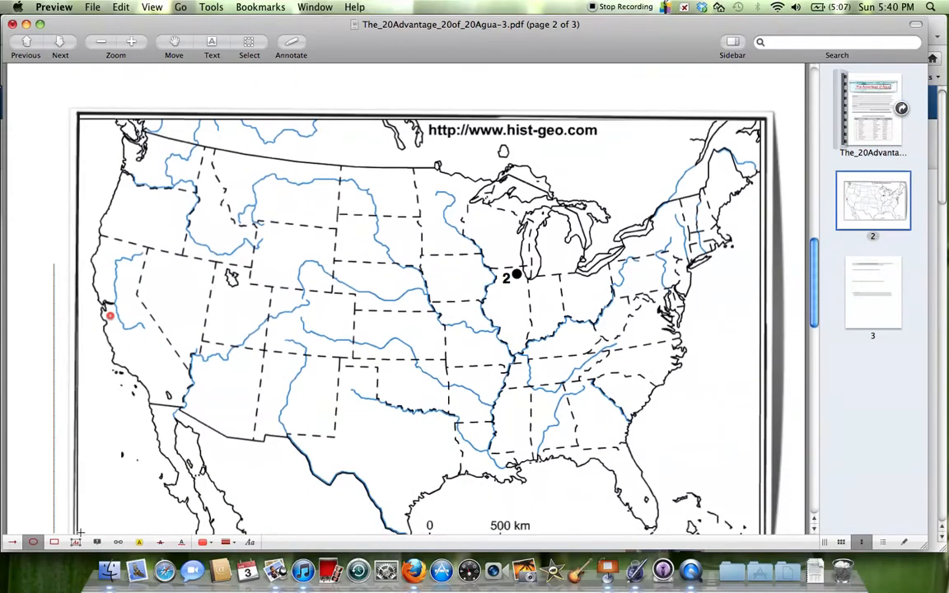
pyautogui.click(202, 10)
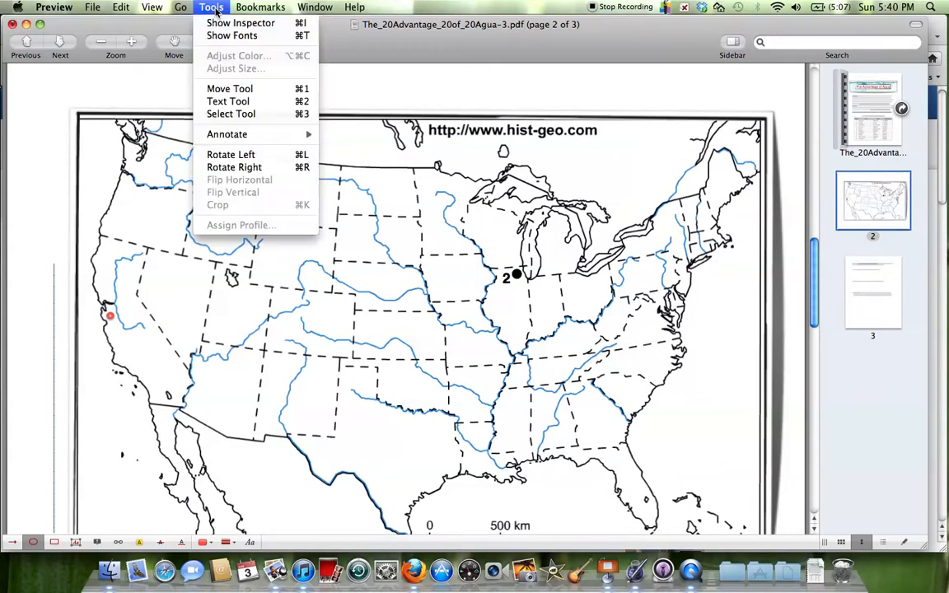
pyautogui.moveTo(222, 140)
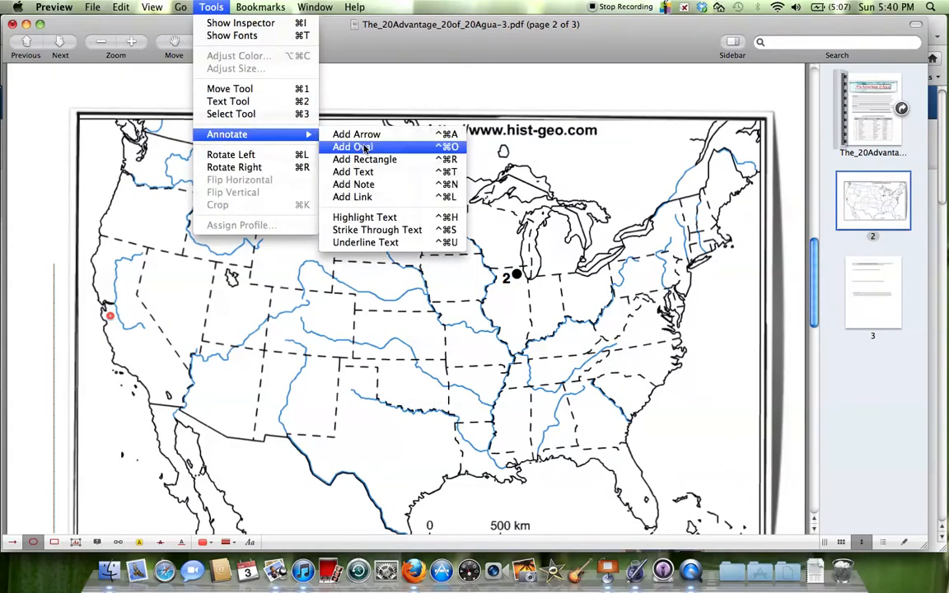
pyautogui.click(75, 544)
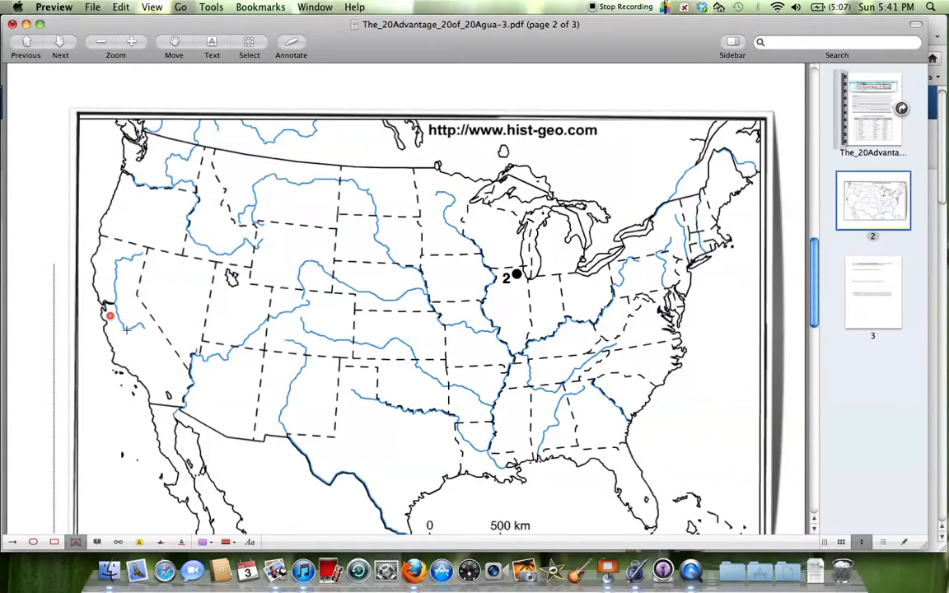
pyautogui.moveTo(120, 327); pyautogui.dragTo(127, 340)
pyautogui.scroll(10, 128, 340)
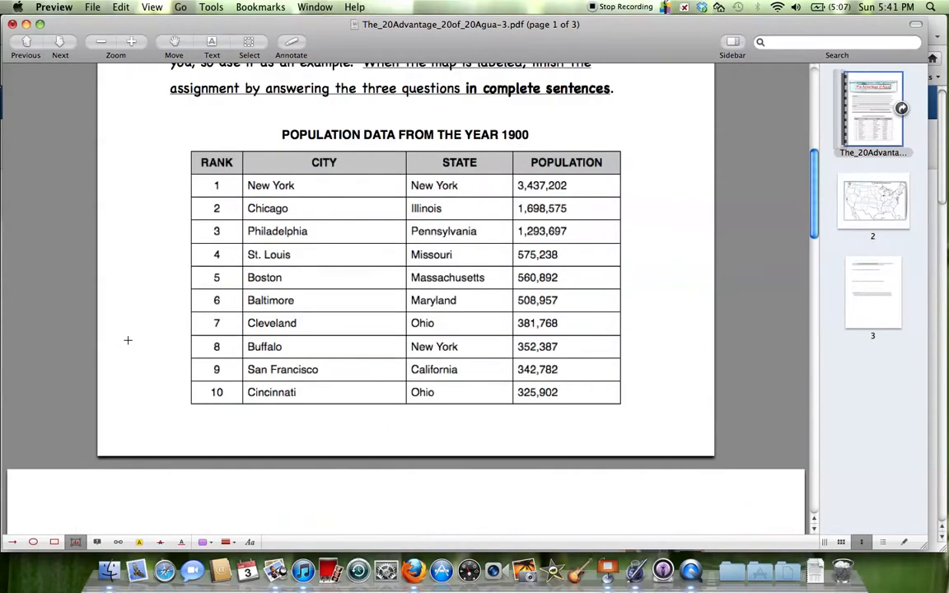
pyautogui.scroll(-10, 128, 341)
pyautogui.scroll(-2, 128, 340)
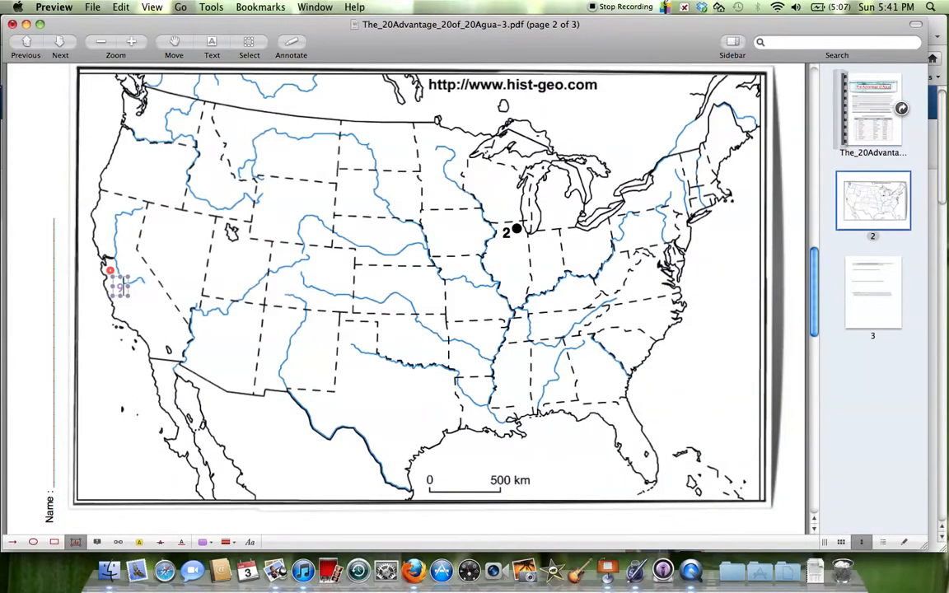
# Step: Select the San Francisco rank label's text and set its color to black from the Apple palette
pyautogui.moveTo(125, 289); pyautogui.dragTo(119, 288)
pyautogui.click(250, 542)
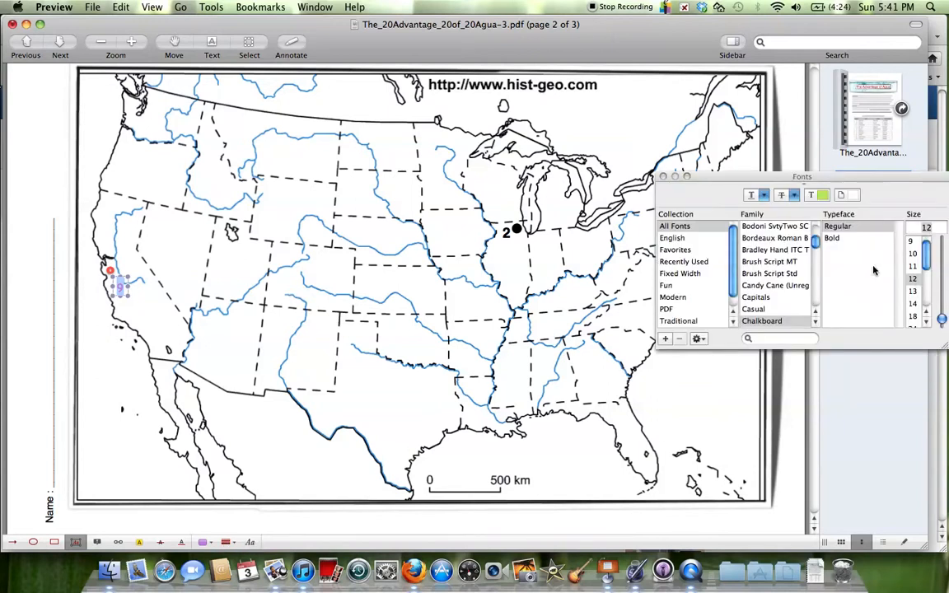
pyautogui.click(822, 198)
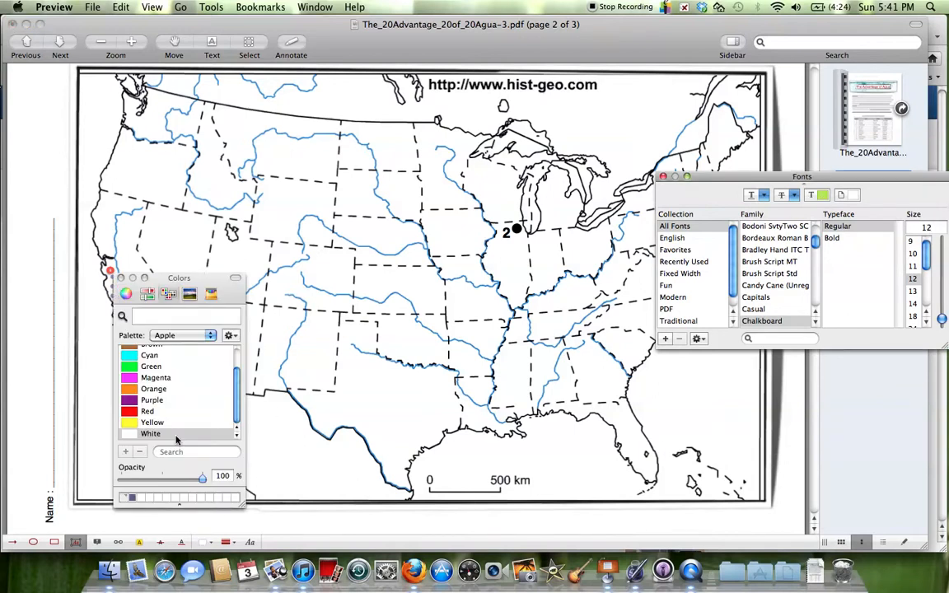
pyautogui.scroll(2, 149, 402)
pyautogui.scroll(1, 149, 403)
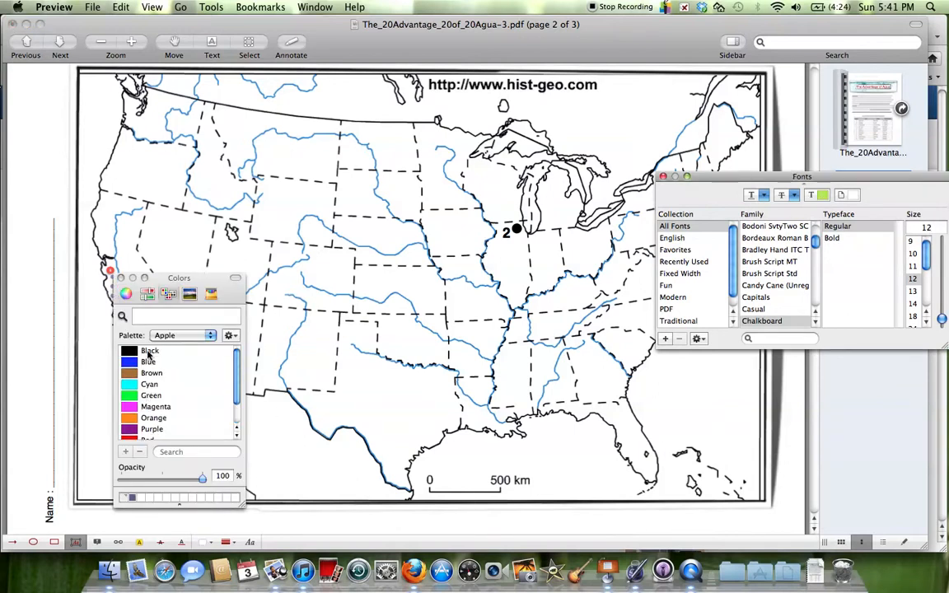
pyautogui.click(149, 351)
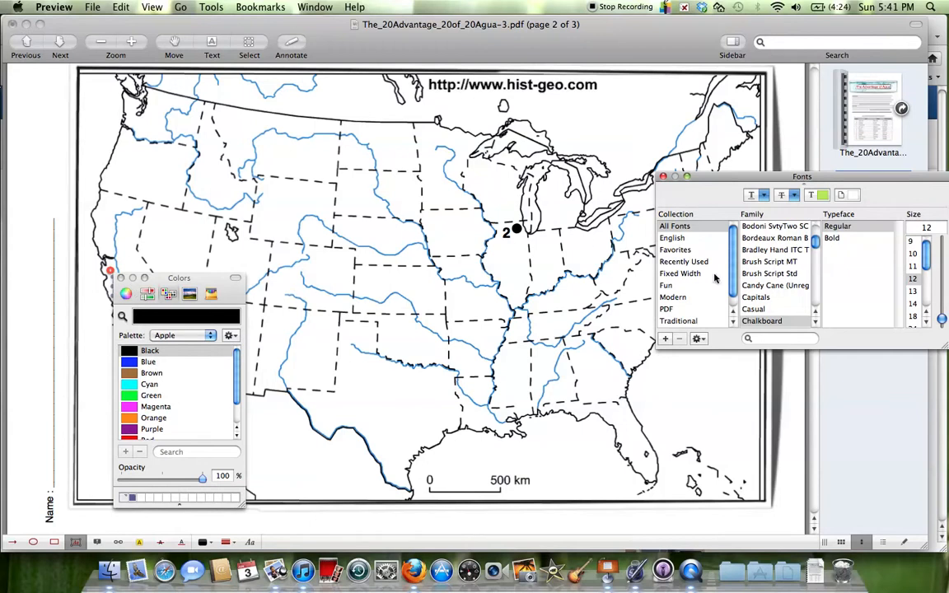
# Step: Set the rank label's font family to Arial and close the Colors window
pyautogui.scroll(-3, 768, 297)
pyautogui.scroll(10, 767, 297)
pyautogui.scroll(3, 768, 296)
pyautogui.click(770, 248)
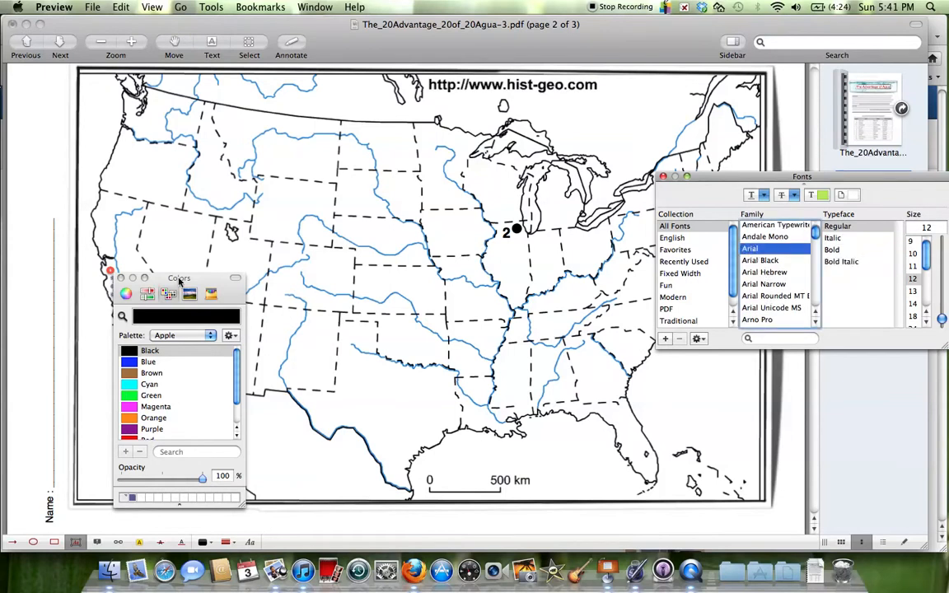
pyautogui.click(122, 278)
pyautogui.click(164, 307)
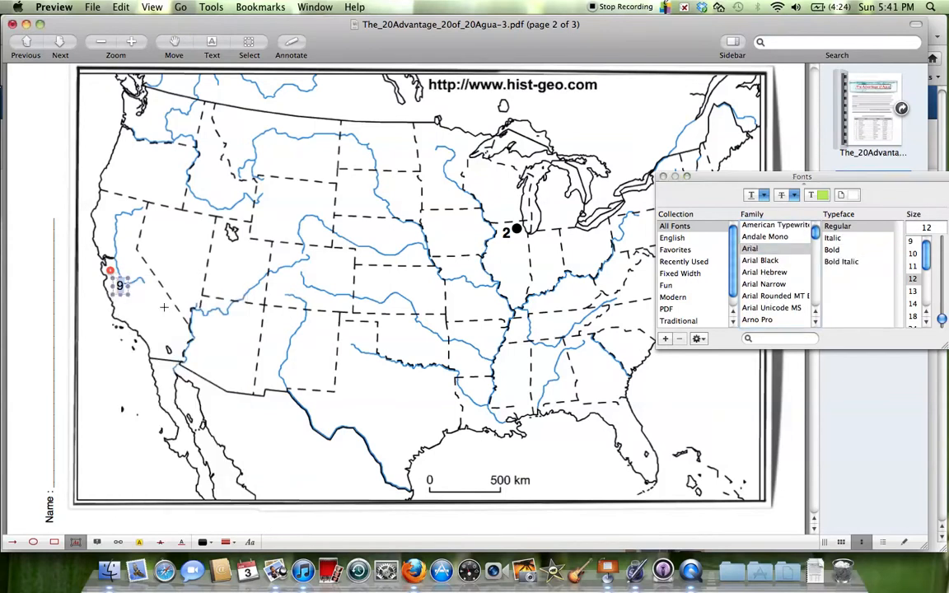
# Step: Move the 9 label up closer to the San Francisco circle, and close the Fonts window
pyautogui.click(198, 288)
pyautogui.moveTo(121, 292)
pyautogui.mouseDown()
pyautogui.moveTo(111, 270)
pyautogui.moveTo(117, 283)
pyautogui.mouseUp()
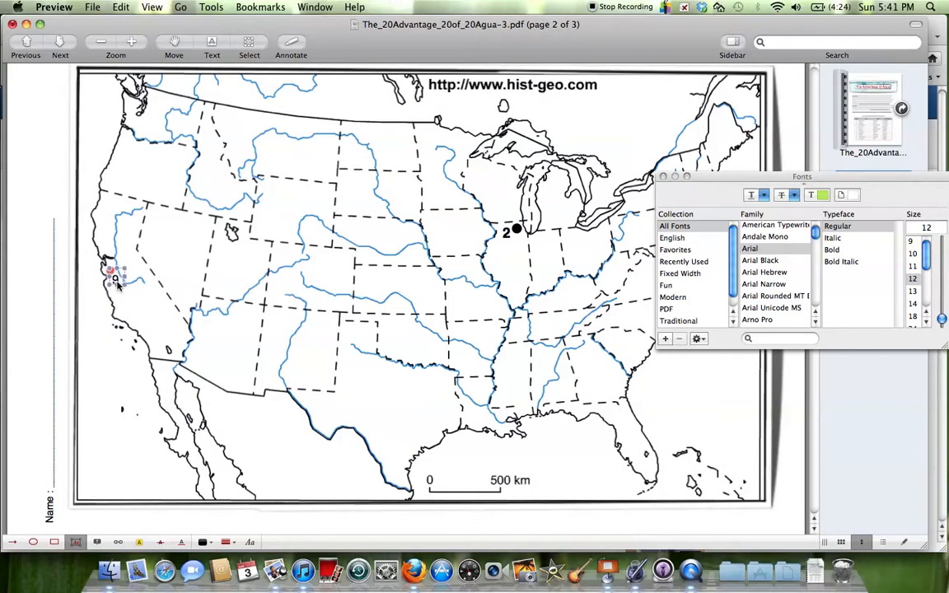
pyautogui.click(191, 274)
pyautogui.scroll(10, 191, 276)
pyautogui.scroll(-10, 191, 294)
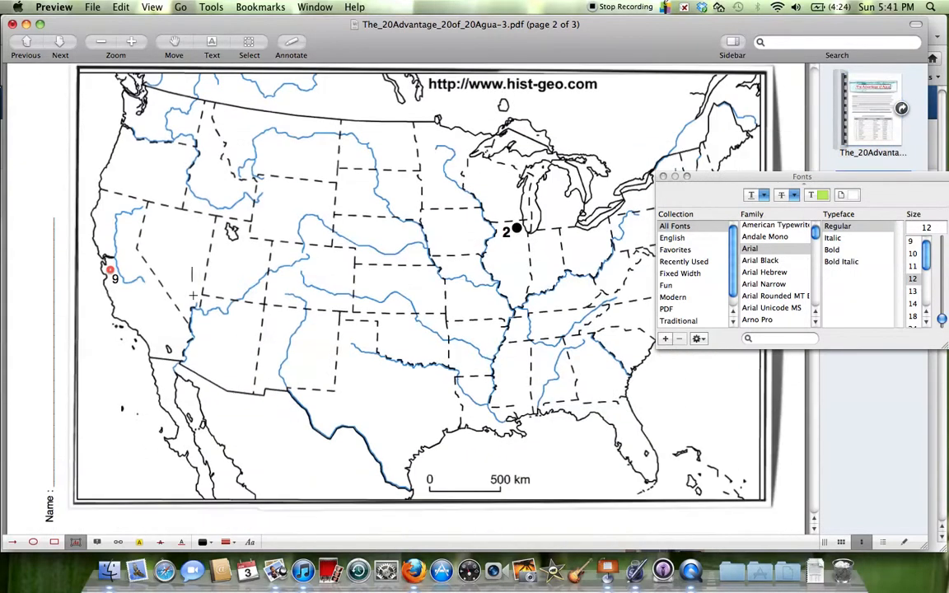
pyautogui.click(663, 176)
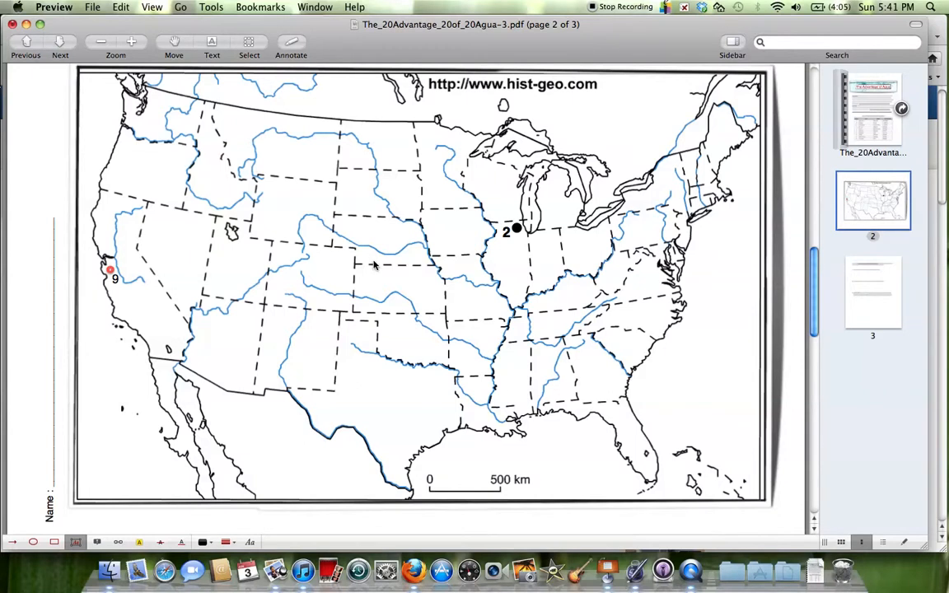
# Step: Review the worksheet from the directions on page 1 through the answers on page 3, and return to its beginning
pyautogui.scroll(3, 373, 264)
pyautogui.scroll(4, 240, 303)
pyautogui.scroll(15, 239, 303)
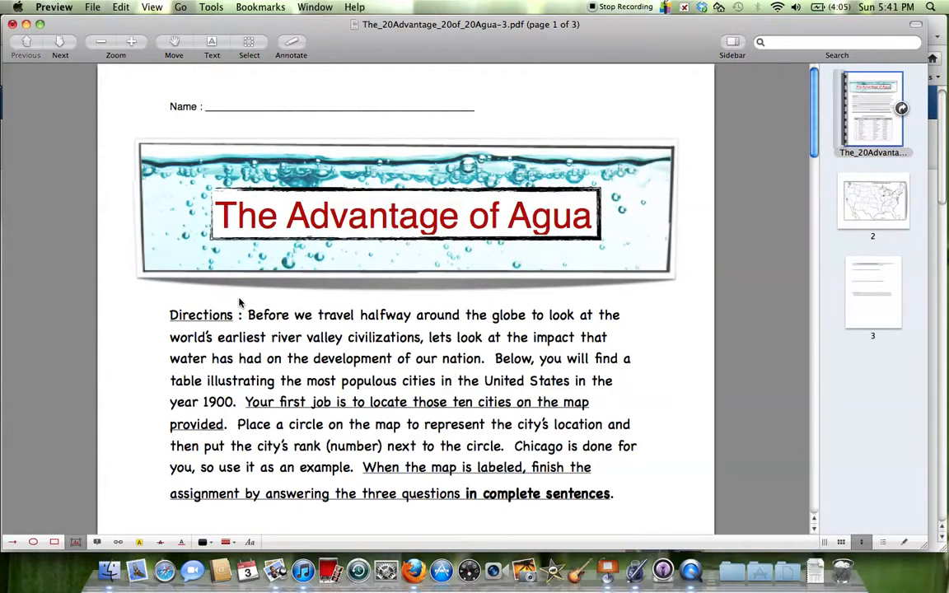
pyautogui.scroll(-20, 239, 303)
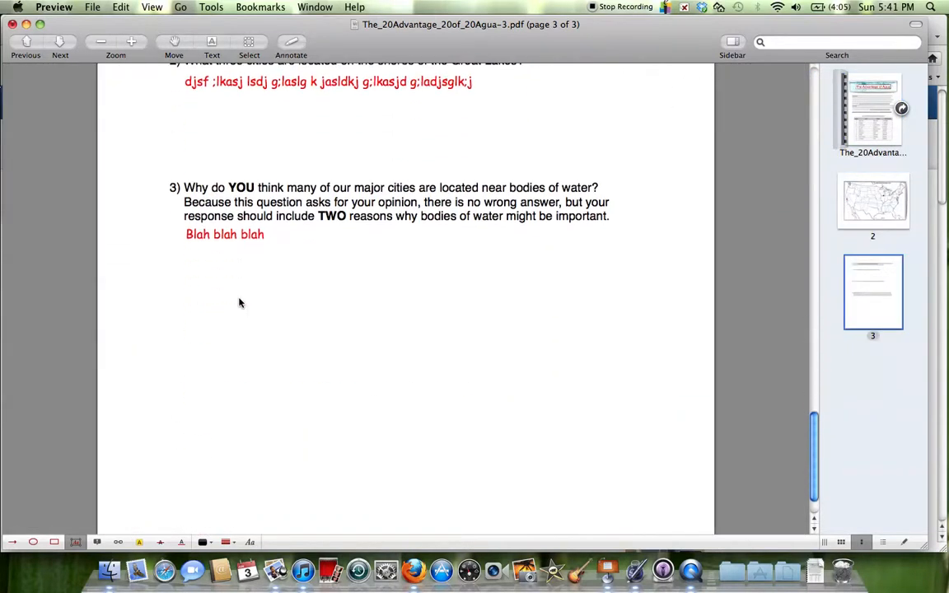
pyautogui.scroll(20, 239, 300)
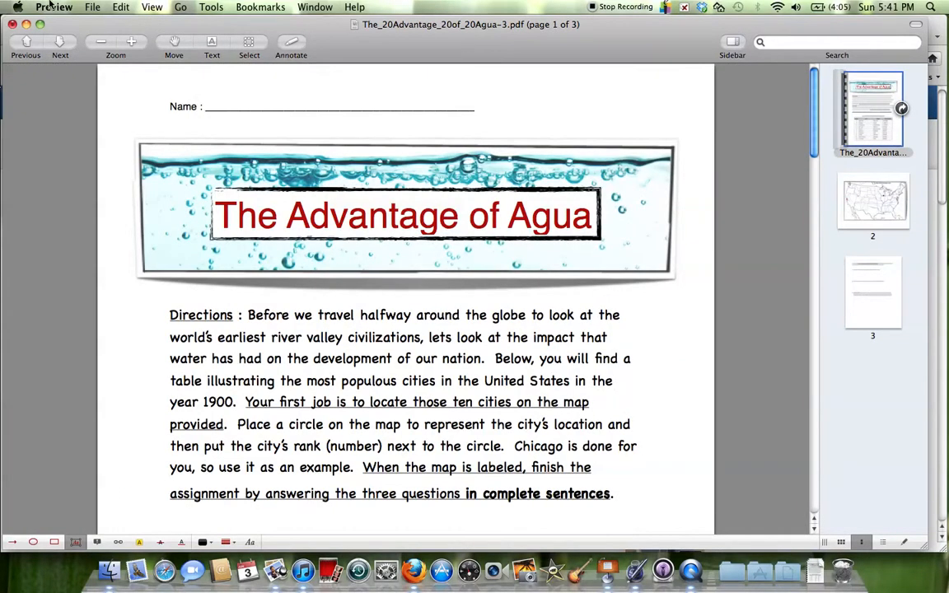